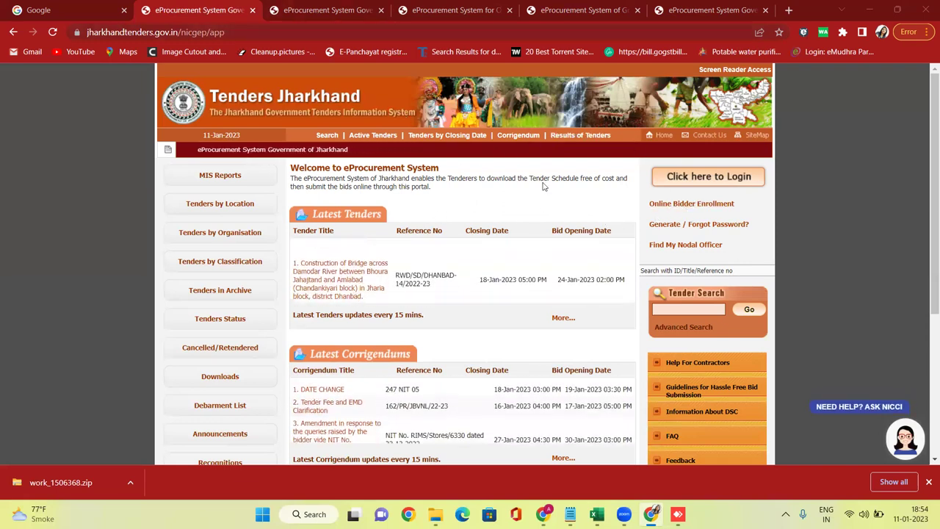
# Open the Online Bidder Enrollment form and enter the login e-mail in Login Id and Correspondence Email.
pyautogui.click(670, 212)
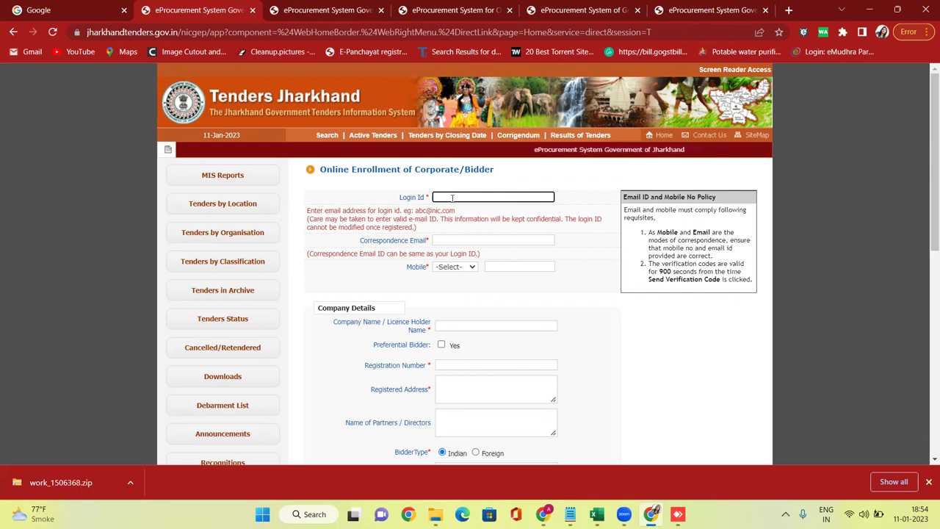
pyautogui.doubleClick(310, 211)
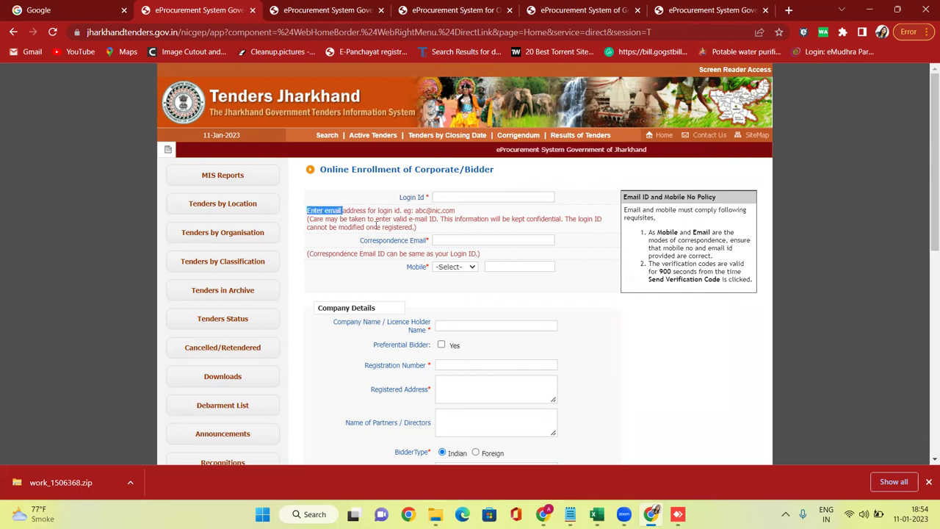
pyautogui.doubleClick(419, 211)
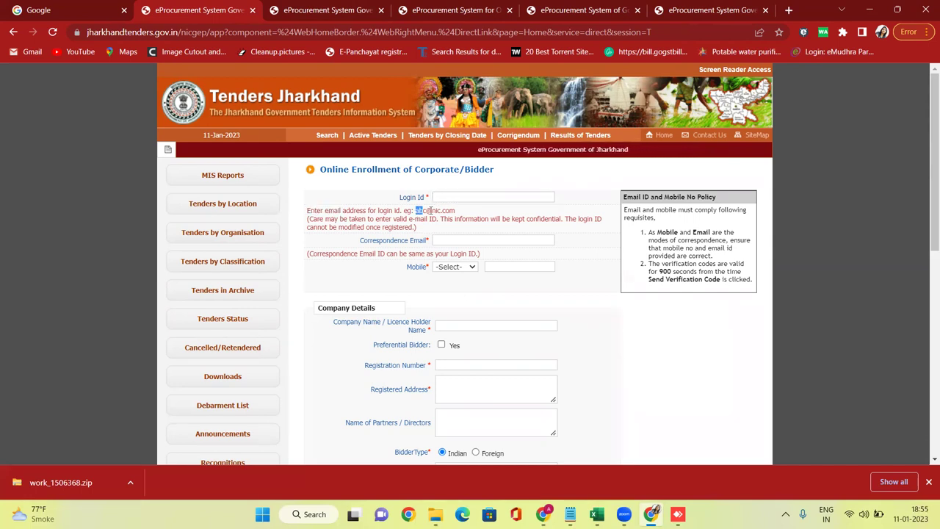
pyautogui.click(482, 195)
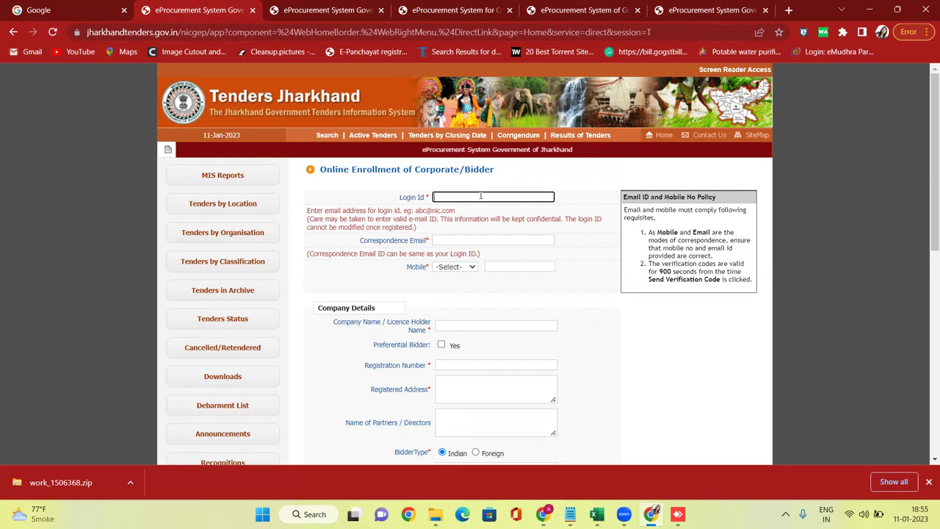
pyautogui.press('capslock')
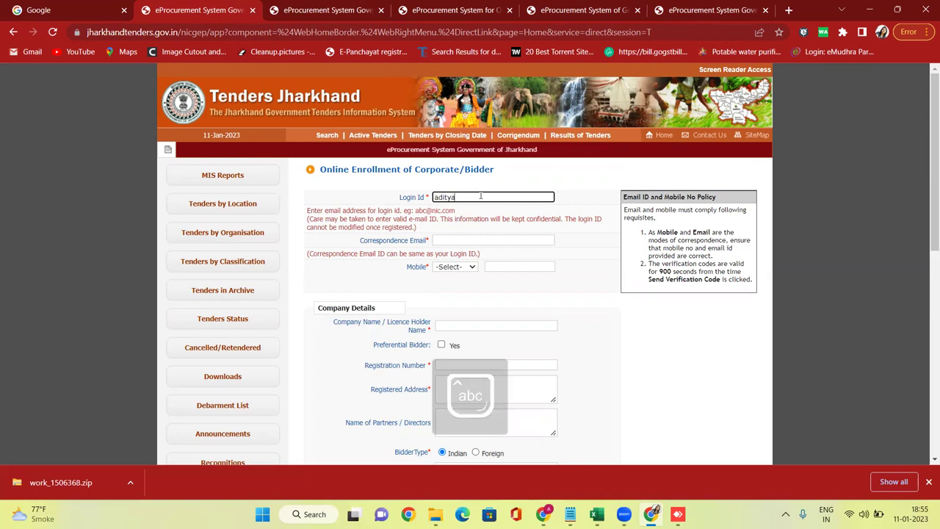
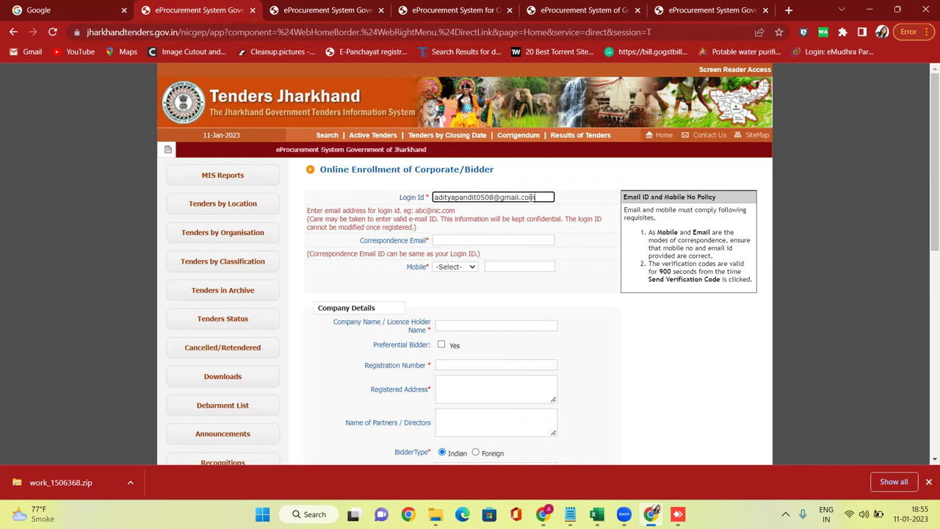
pyautogui.moveTo(536, 197); pyautogui.dragTo(358, 194)
pyautogui.hotkey('ctrl', 'c')
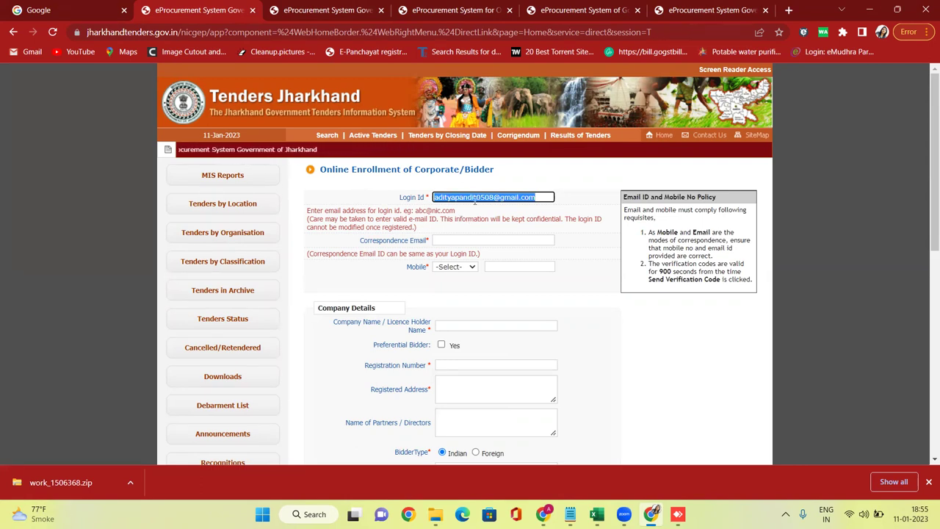
pyautogui.click(468, 243)
pyautogui.hotkey('ctrl', 'v')
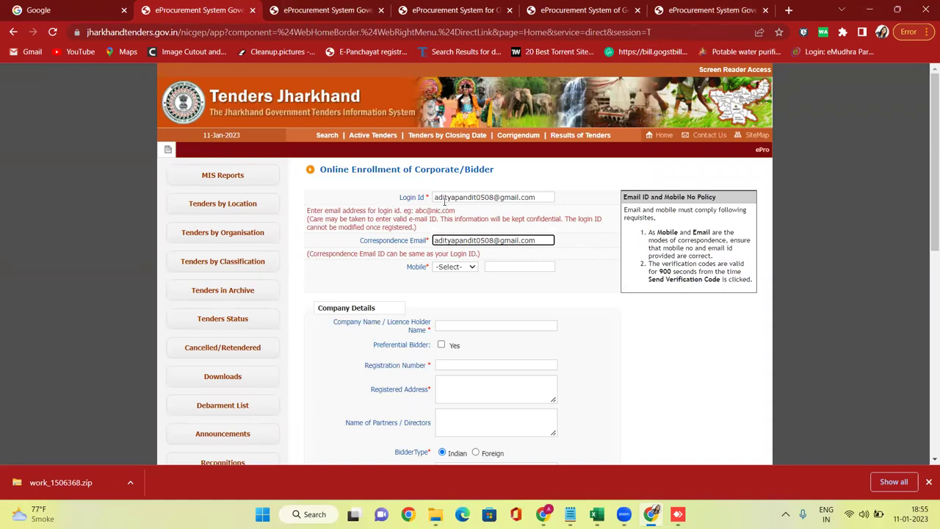
# Set the mobile country code to IND (91) and begin entering the mobile number.
pyautogui.click(491, 199)
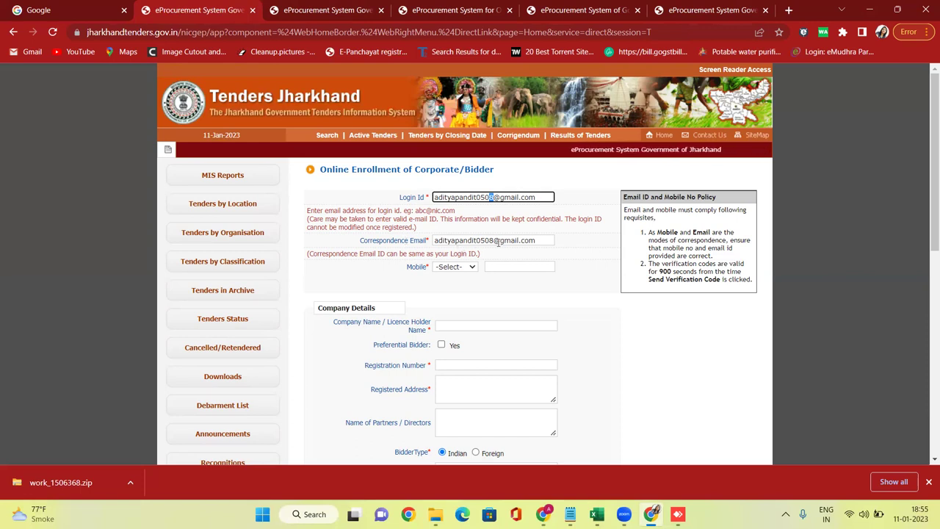
pyautogui.click(559, 189)
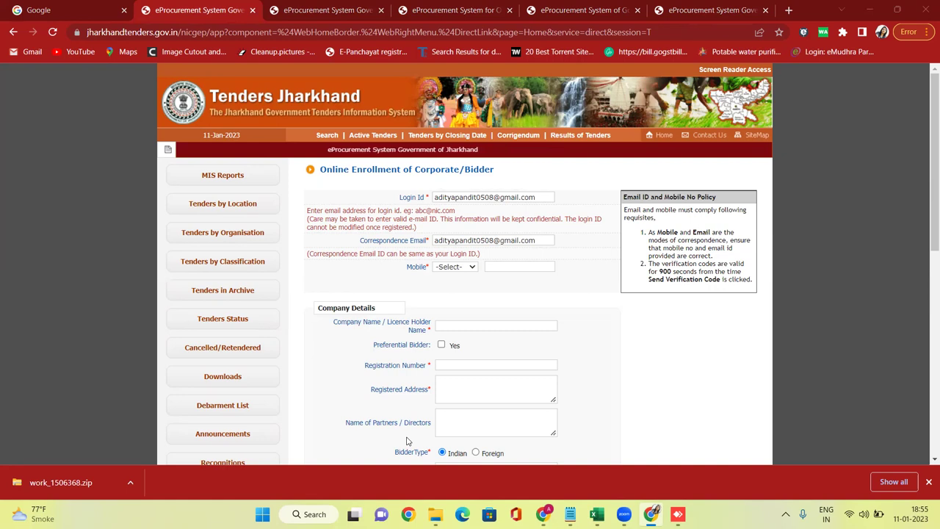
pyautogui.click(468, 268)
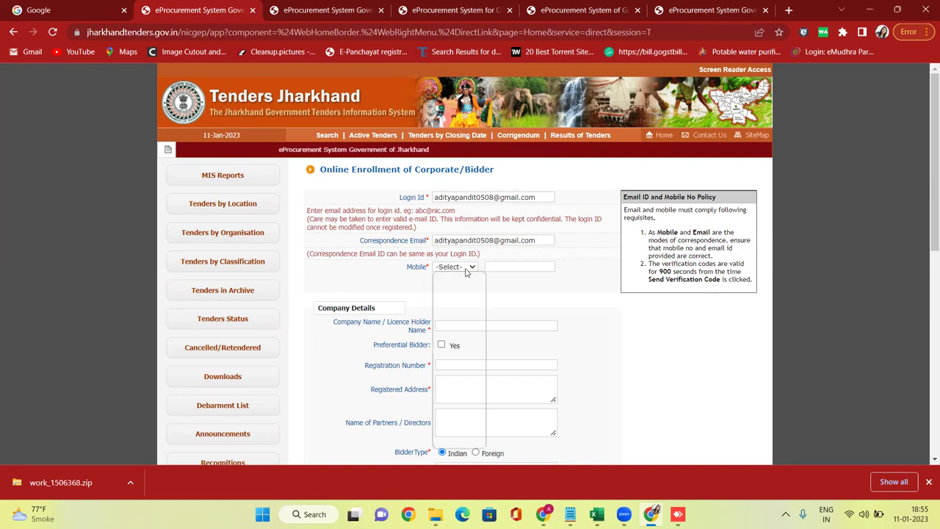
pyautogui.press('i')
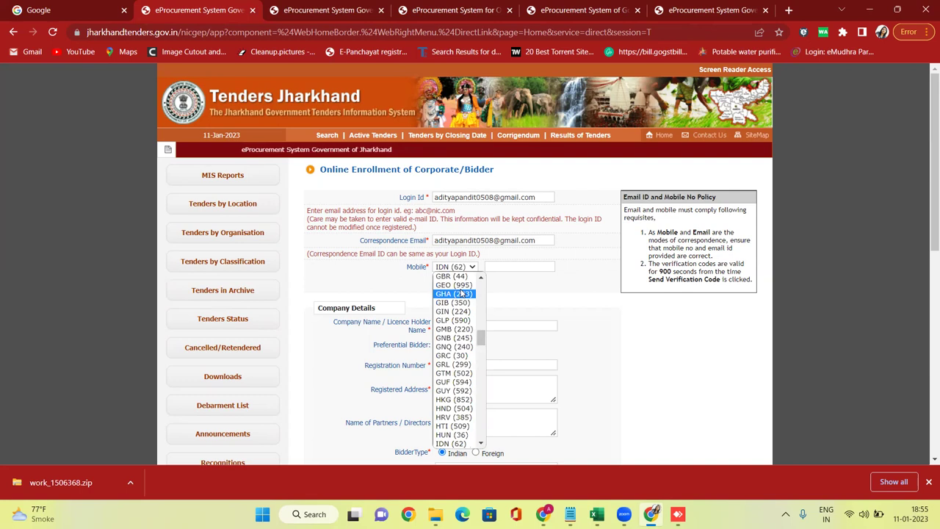
pyautogui.press('n')
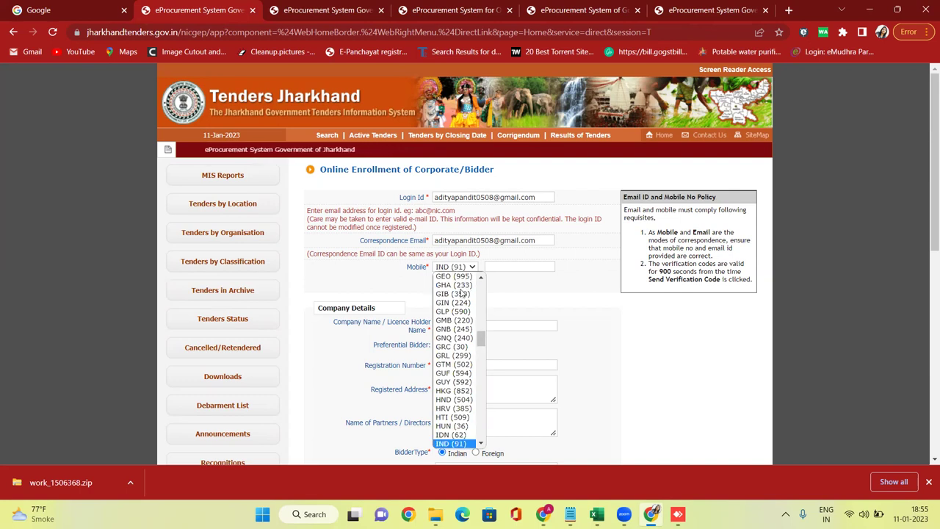
pyautogui.press('Return')
pyautogui.click(520, 268)
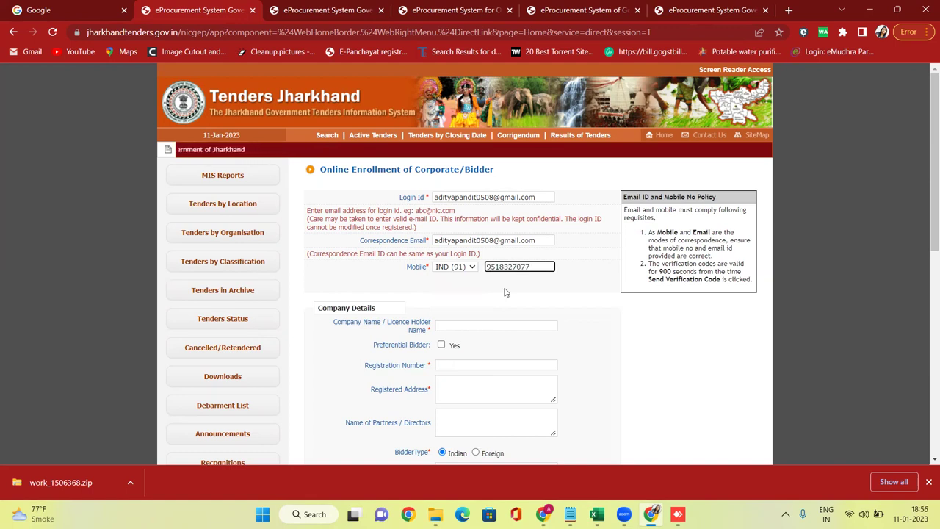
# Replace the Company Name entry with 'Bhagat Techno', then switch to the eprocure.gov.in tender list tab.
pyautogui.scroll(-1, 508, 290)
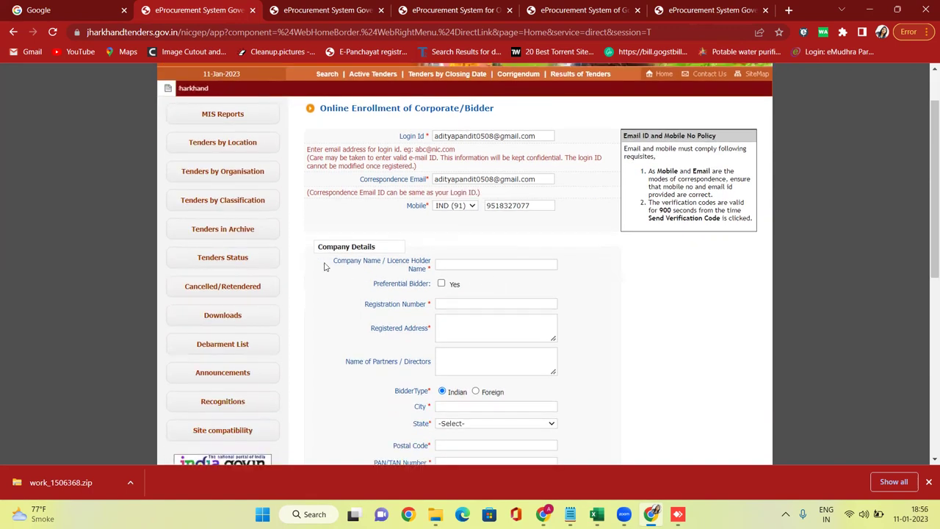
pyautogui.moveTo(333, 267); pyautogui.dragTo(355, 271)
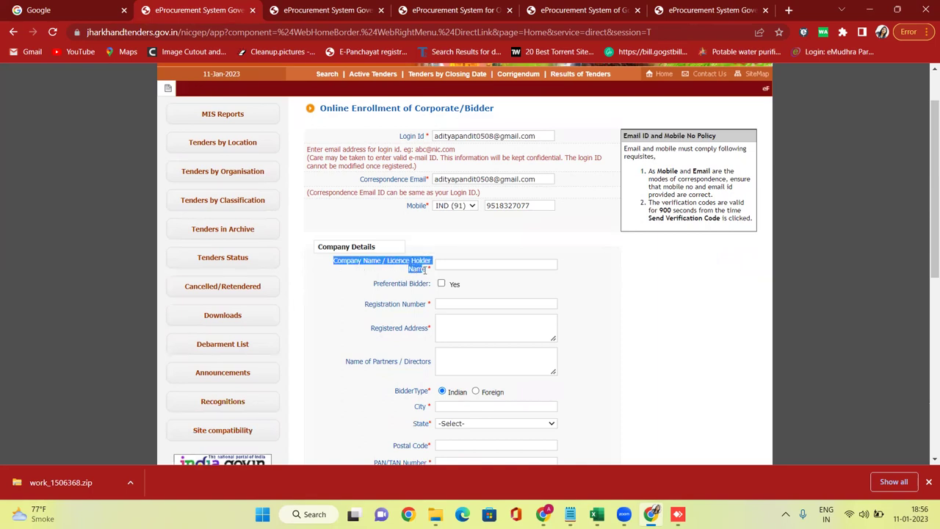
pyautogui.click(474, 268)
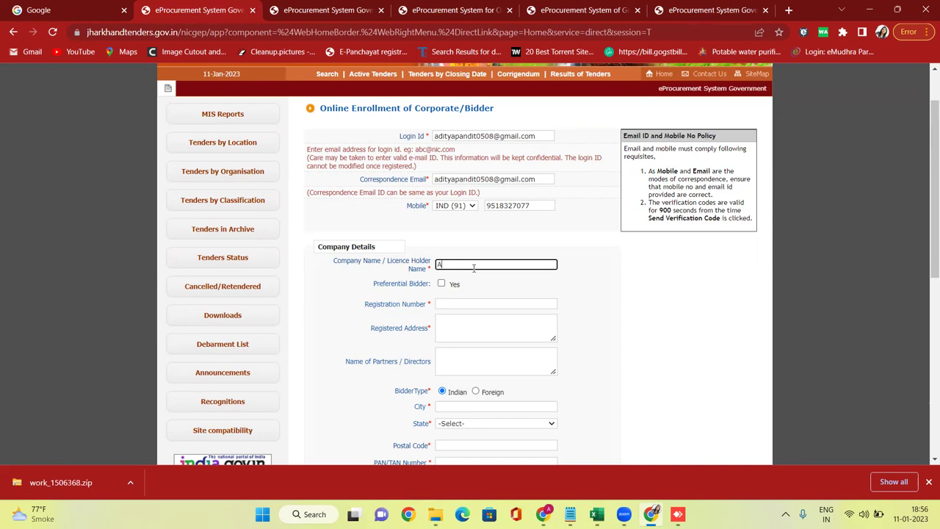
pyautogui.write('Pandit')
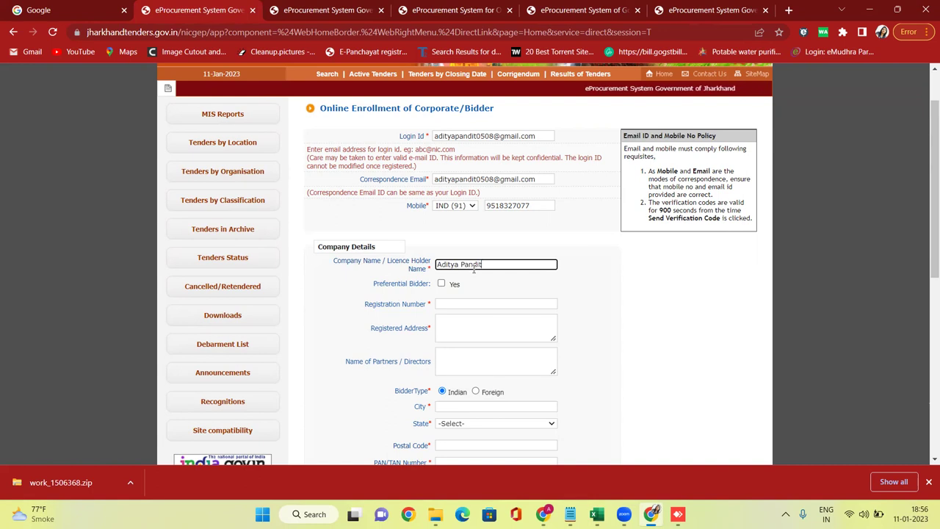
pyautogui.click(399, 343)
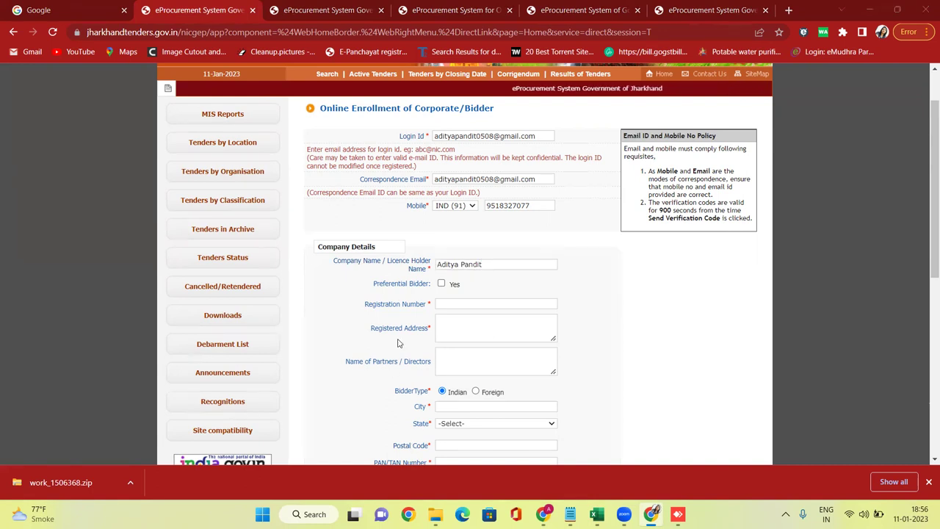
pyautogui.moveTo(490, 260); pyautogui.dragTo(433, 263)
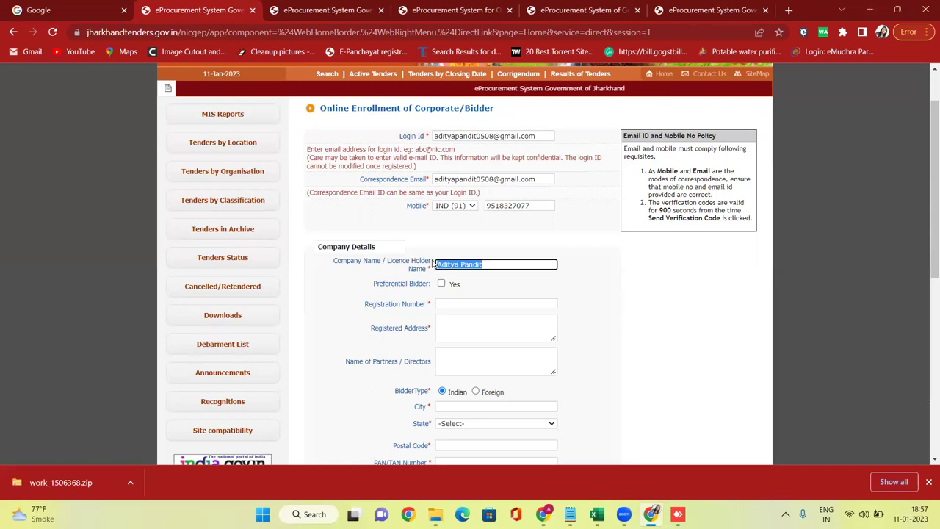
pyautogui.press('BackSpace')
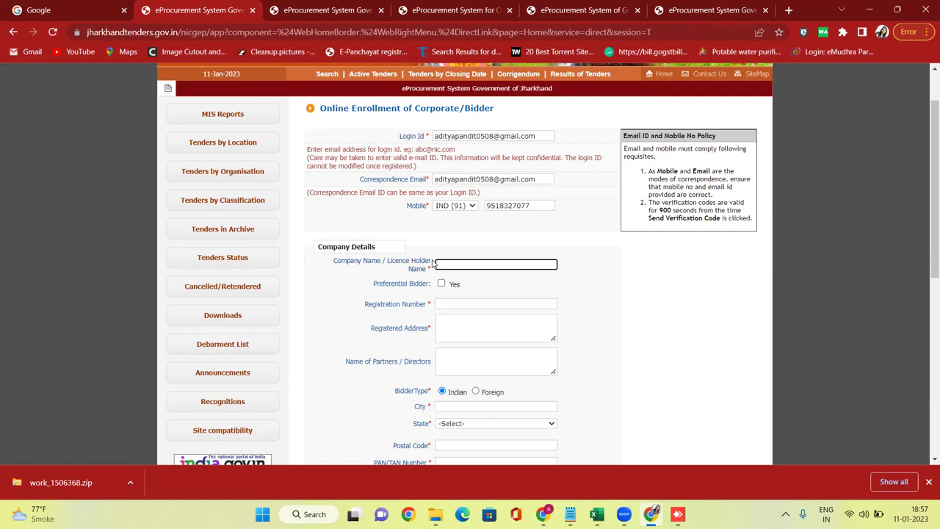
pyautogui.write('Bhagat ')
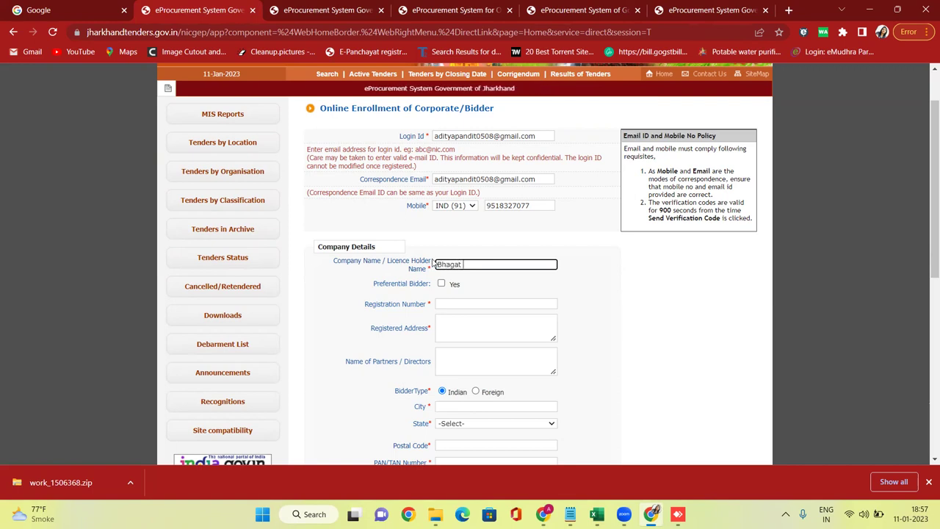
pyautogui.write('Techno')
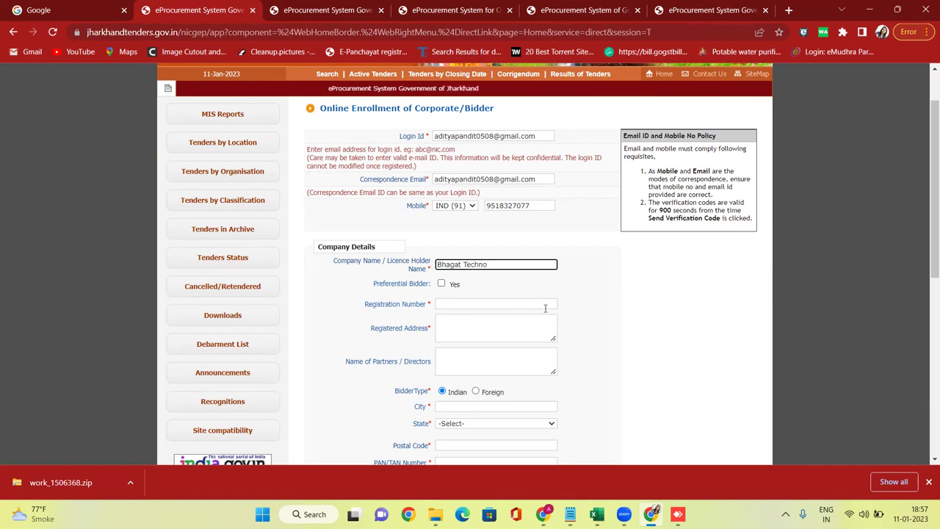
pyautogui.click(590, 297)
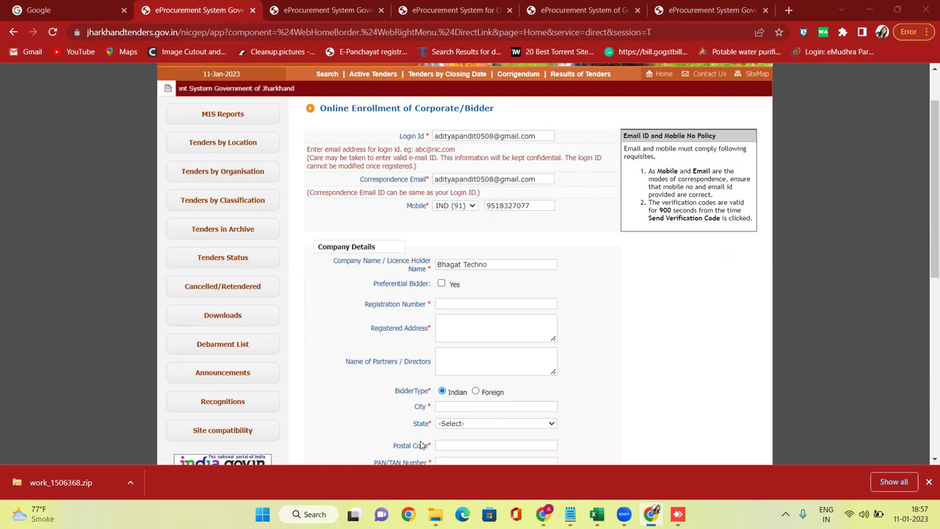
pyautogui.moveTo(368, 288); pyautogui.dragTo(409, 284)
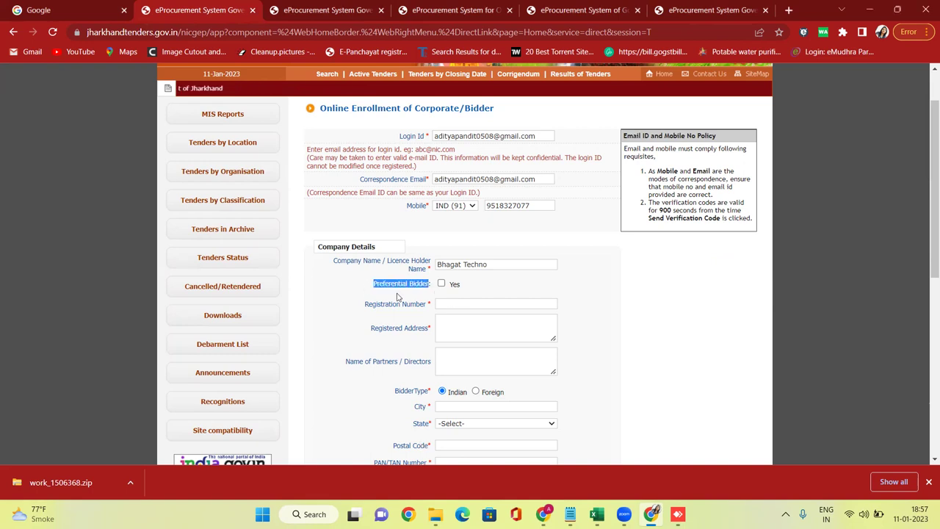
pyautogui.click(692, 8)
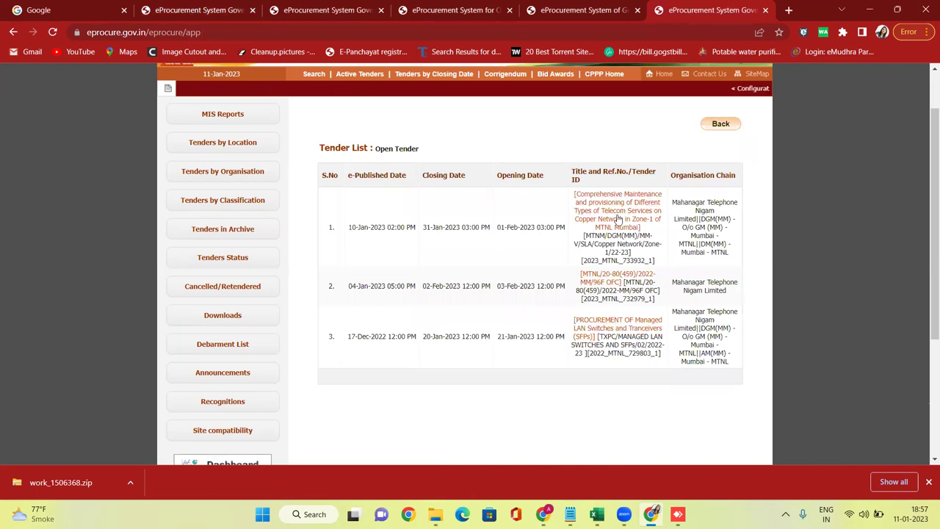
# Return to the Jharkhand enrollment tab, glancing once more at the eprocure tender list.
pyautogui.click(342, 10)
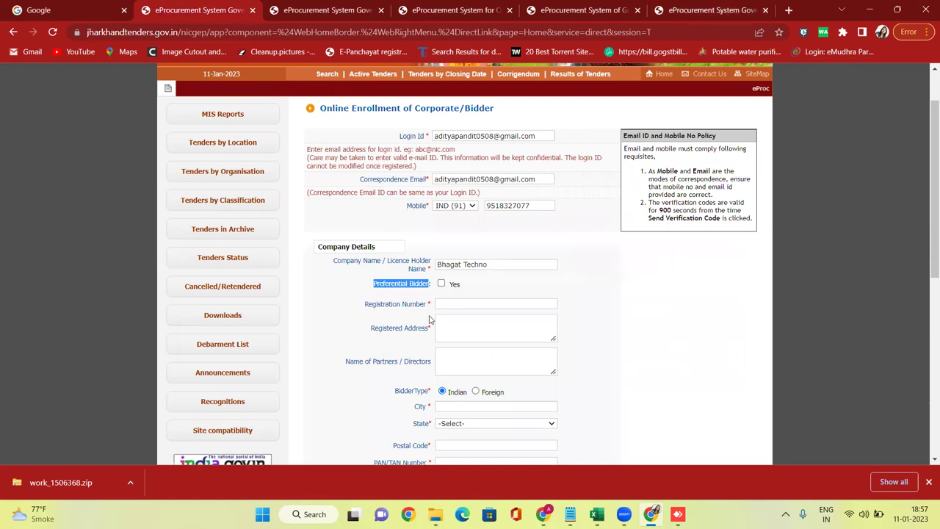
pyautogui.click(584, 296)
pyautogui.moveTo(369, 284); pyautogui.dragTo(433, 287)
pyautogui.scroll(1, 434, 287)
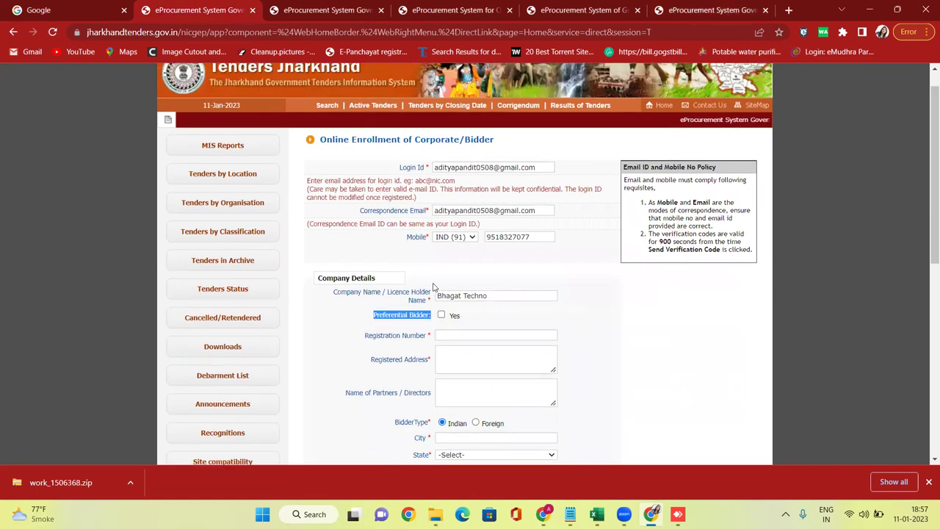
pyautogui.scroll(-2, 433, 282)
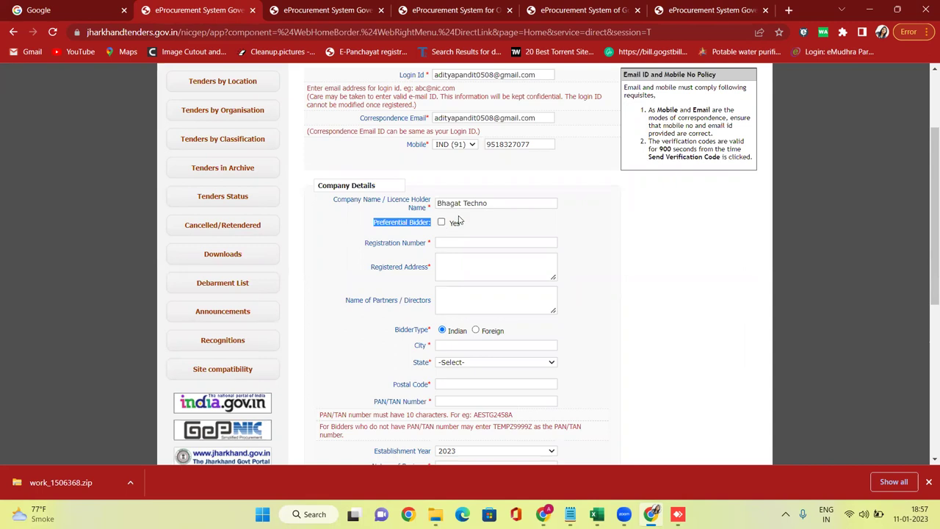
pyautogui.click(437, 236)
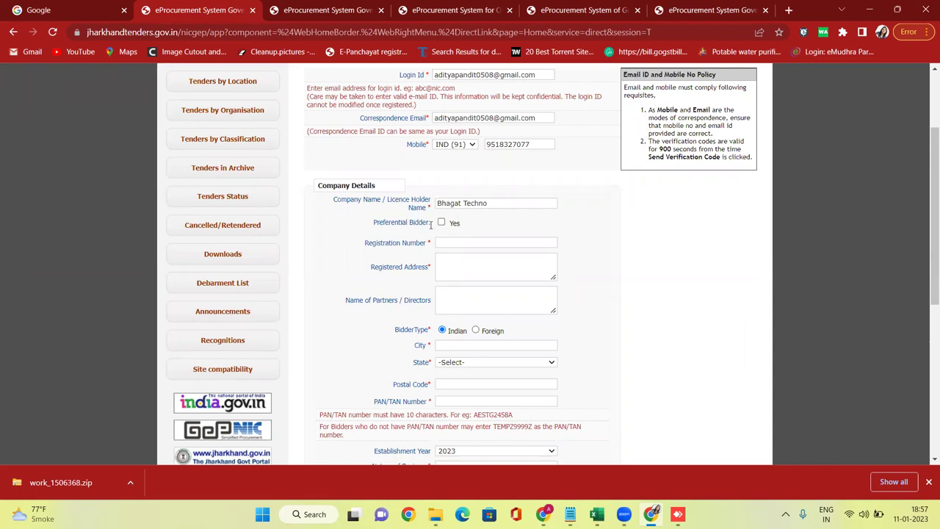
pyautogui.click(679, 16)
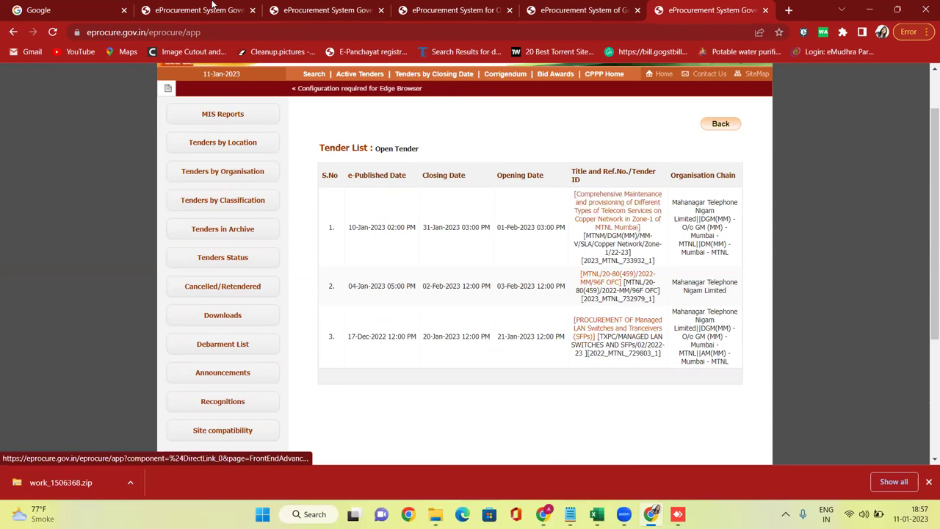
pyautogui.click(212, 7)
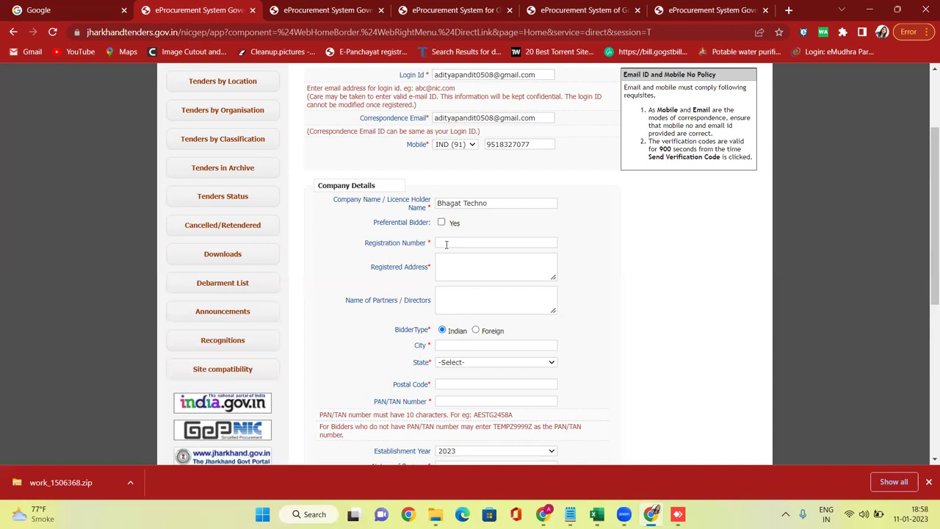
pyautogui.click(442, 222)
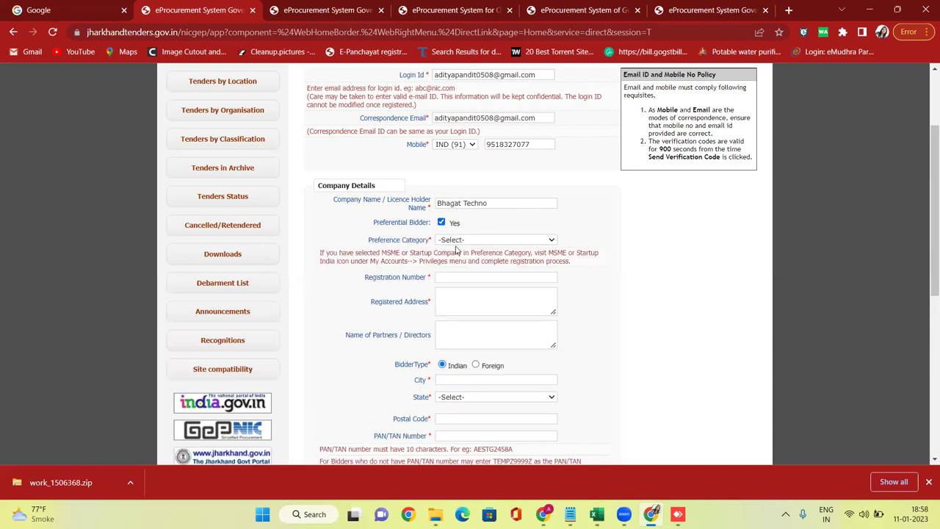
pyautogui.click(458, 240)
pyautogui.click(460, 265)
pyautogui.click(466, 277)
pyautogui.moveTo(364, 287); pyautogui.dragTo(445, 287)
pyautogui.click(466, 278)
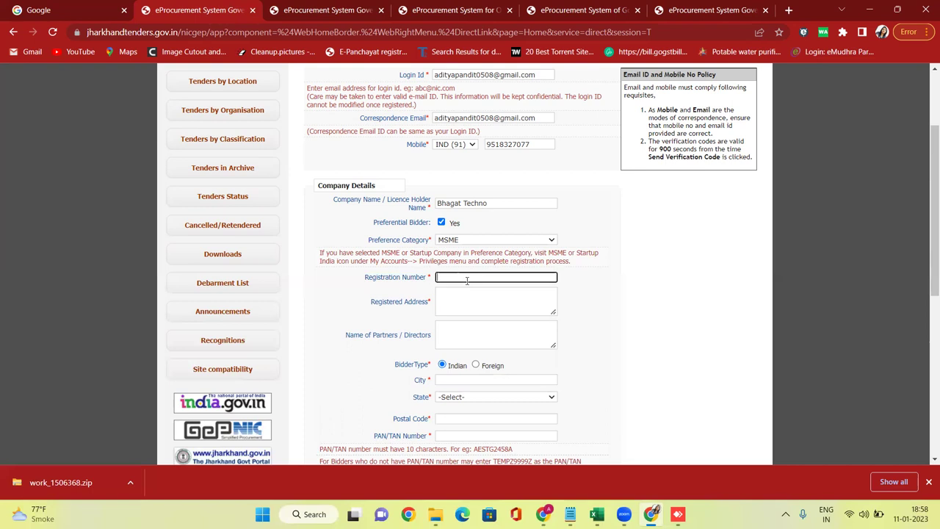
pyautogui.click(442, 224)
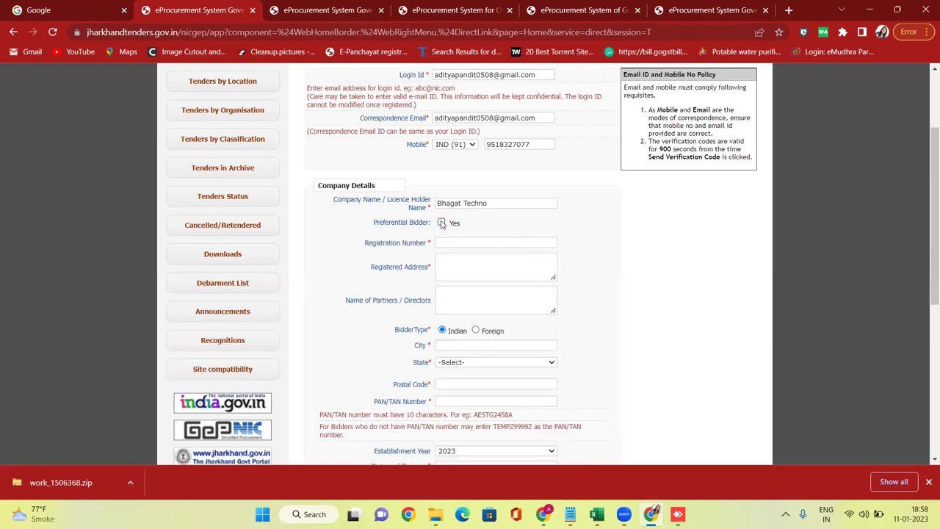
pyautogui.click(456, 241)
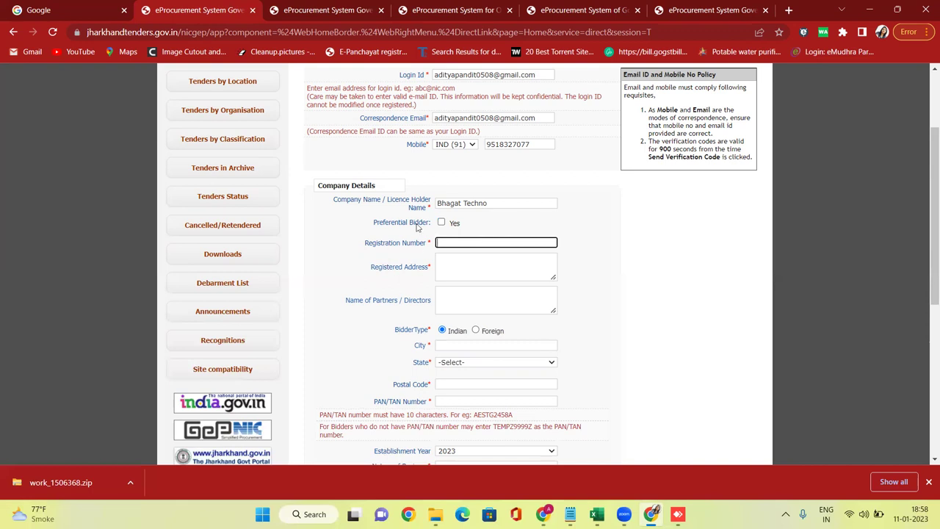
pyautogui.click(449, 242)
pyautogui.scroll(1, 487, 244)
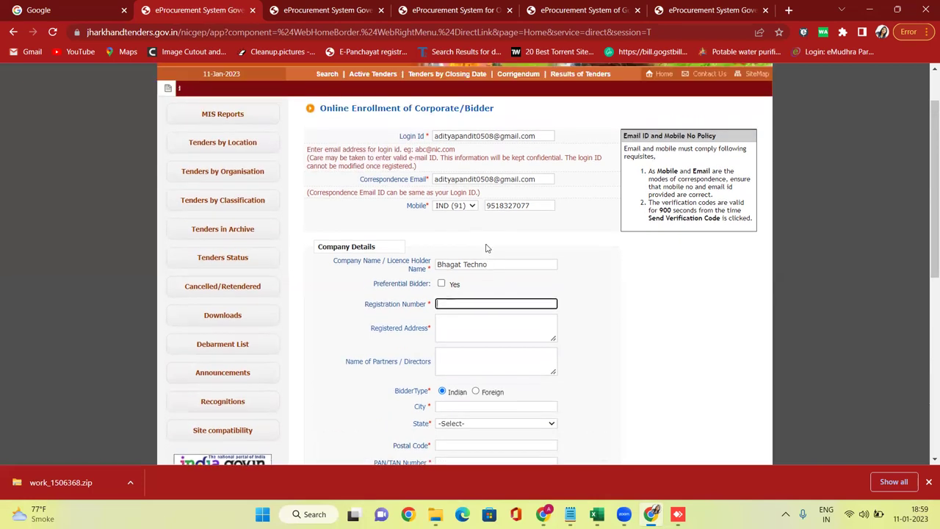
pyautogui.tripleClick(434, 138)
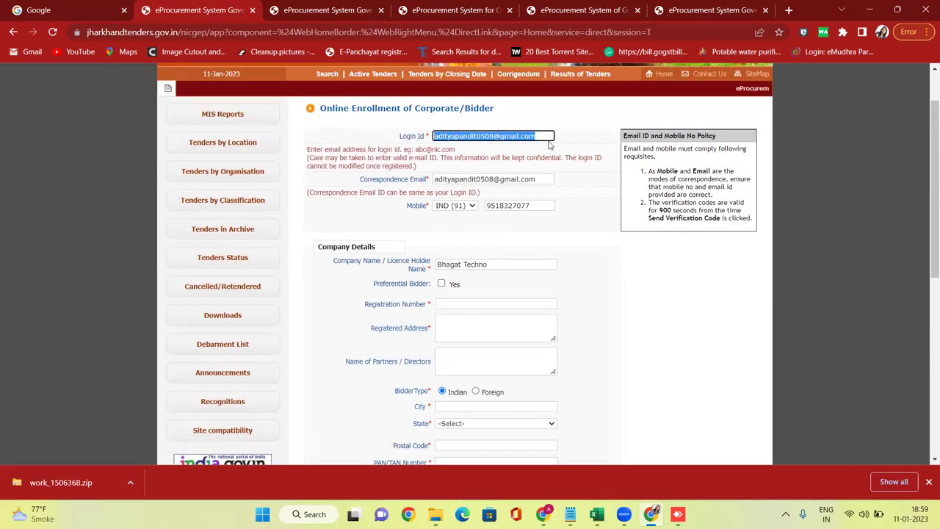
pyautogui.click(503, 253)
pyautogui.moveTo(438, 266); pyautogui.dragTo(492, 267)
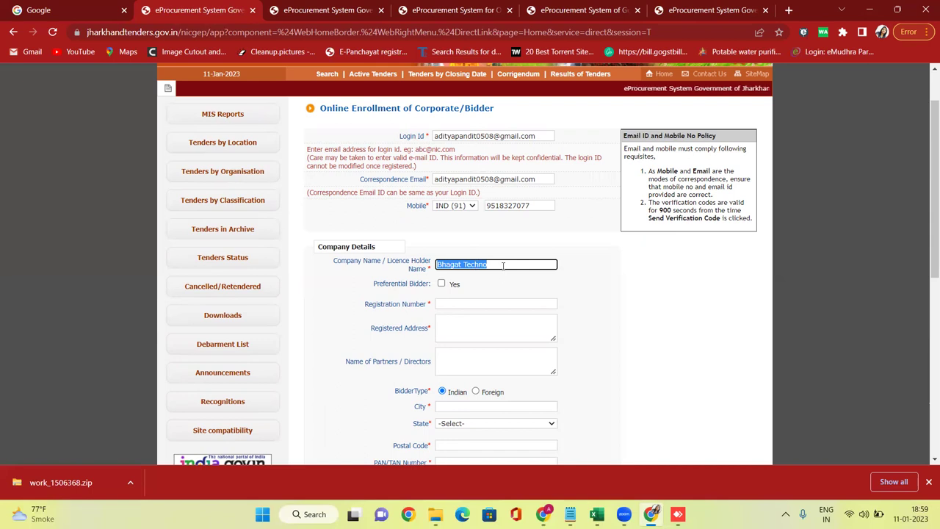
pyautogui.click(503, 266)
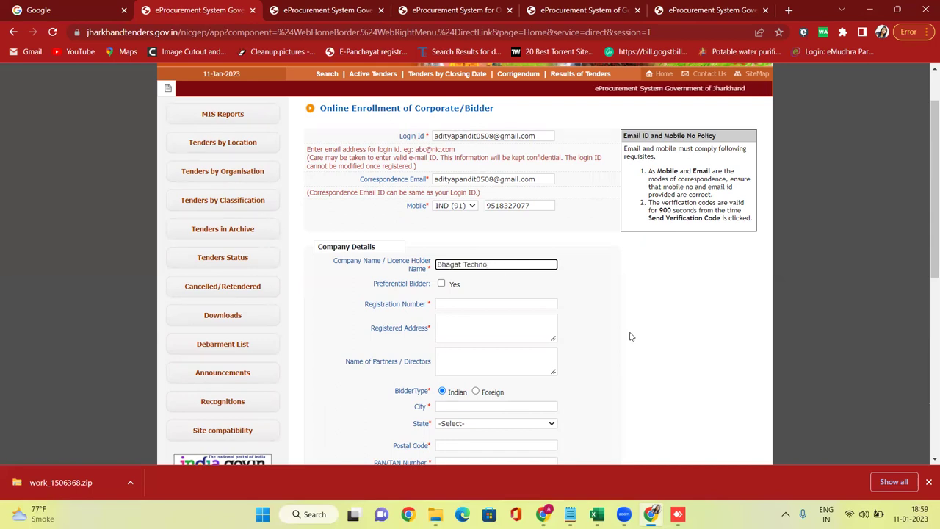
pyautogui.scroll(-3, 494, 293)
pyautogui.scroll(3, 493, 294)
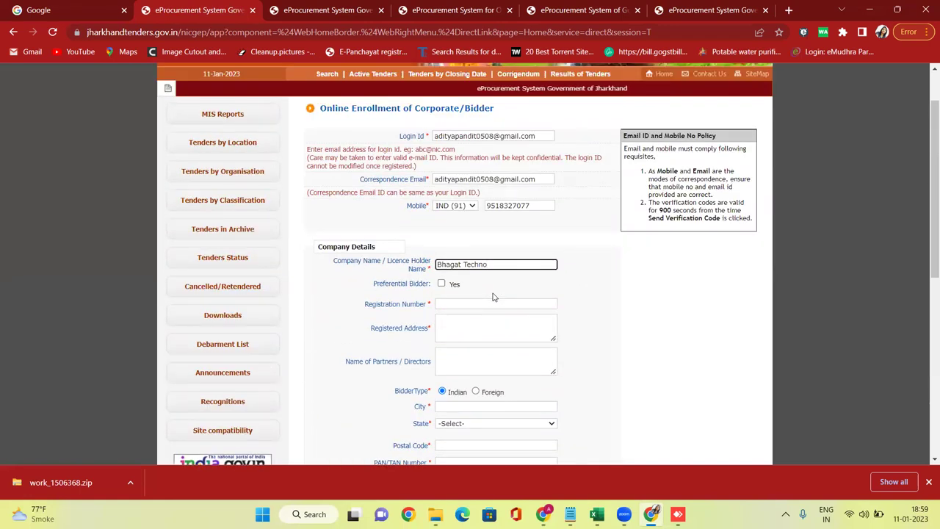
pyautogui.click(475, 304)
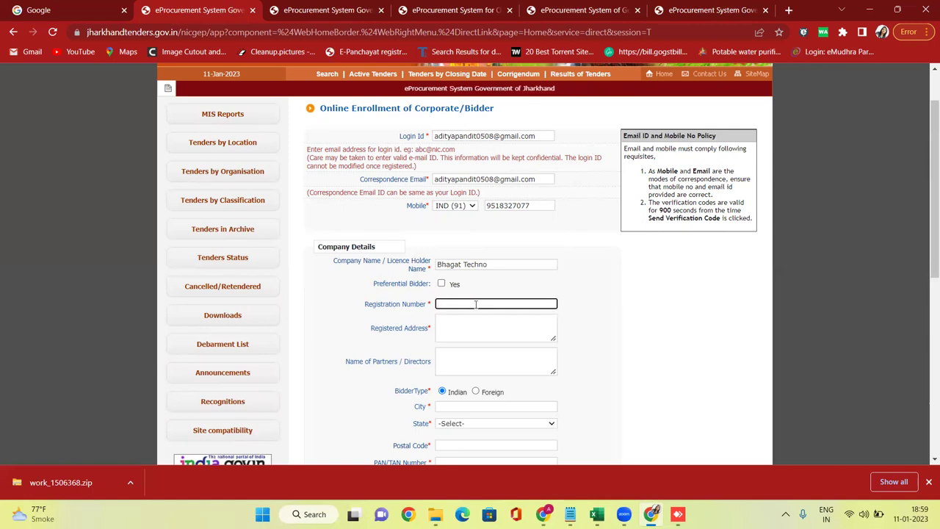
# Enter registration number 1234 and the company's registered address.
pyautogui.write('1234')
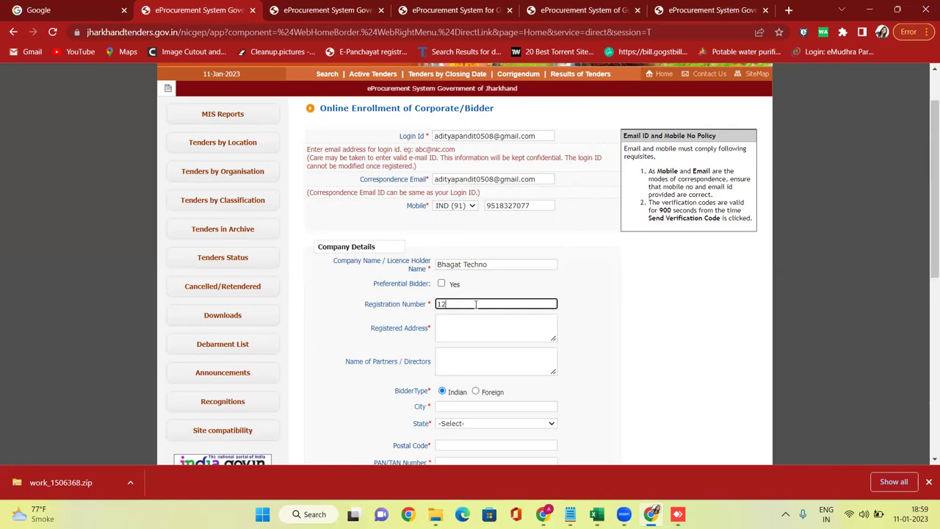
pyautogui.click(605, 331)
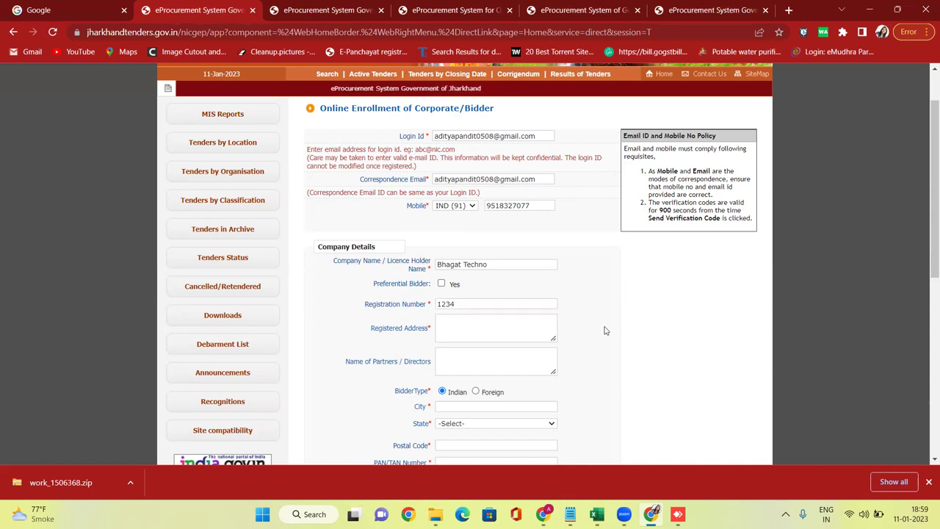
pyautogui.click(464, 325)
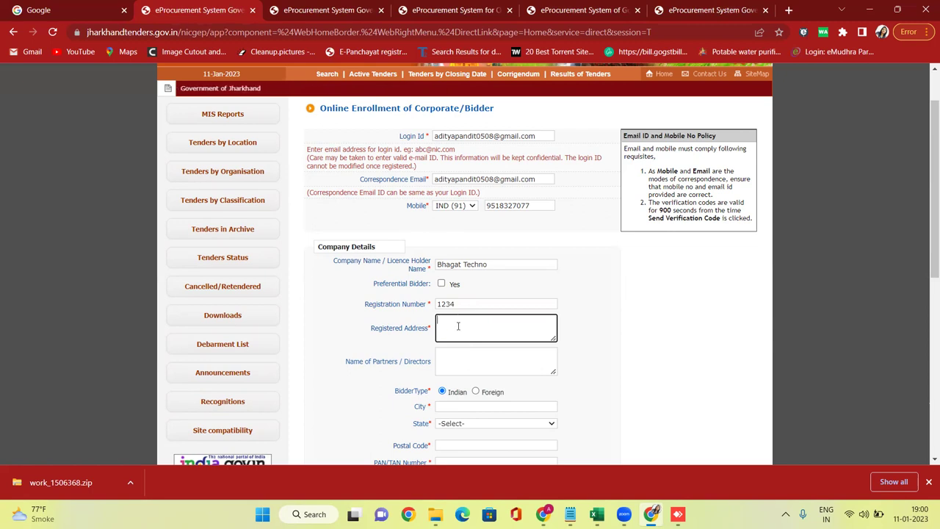
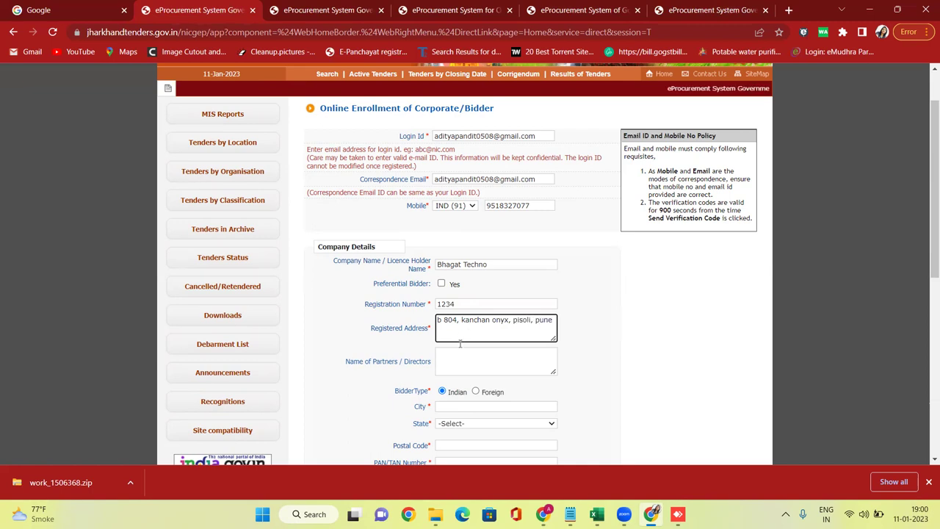
pyautogui.click(490, 360)
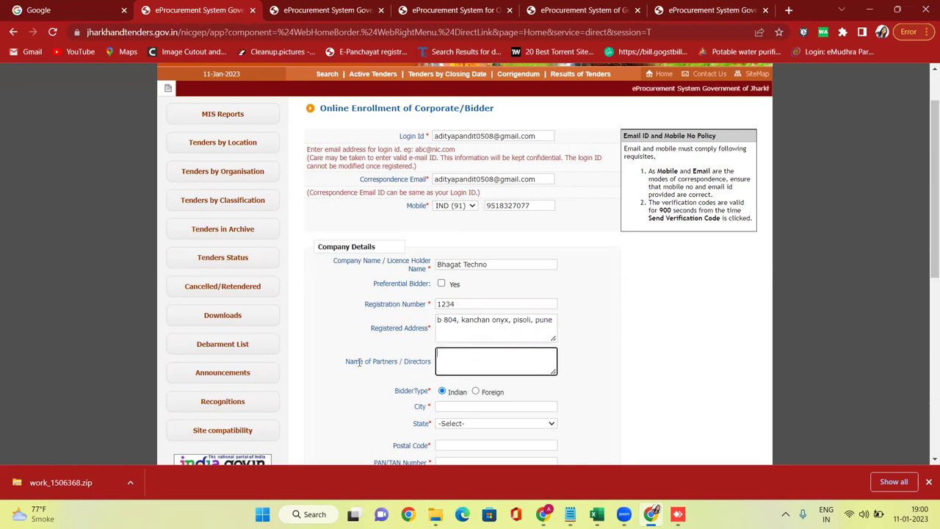
pyautogui.moveTo(359, 361); pyautogui.dragTo(413, 374)
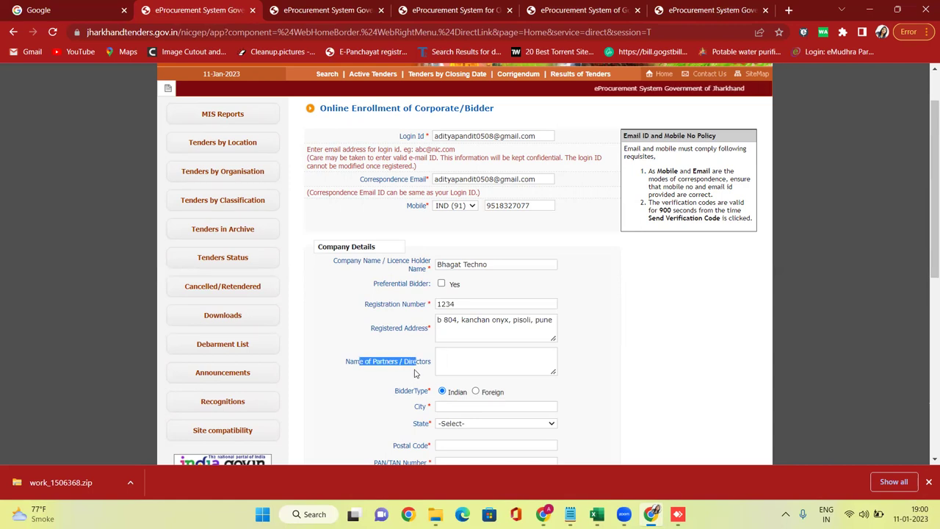
pyautogui.click(531, 368)
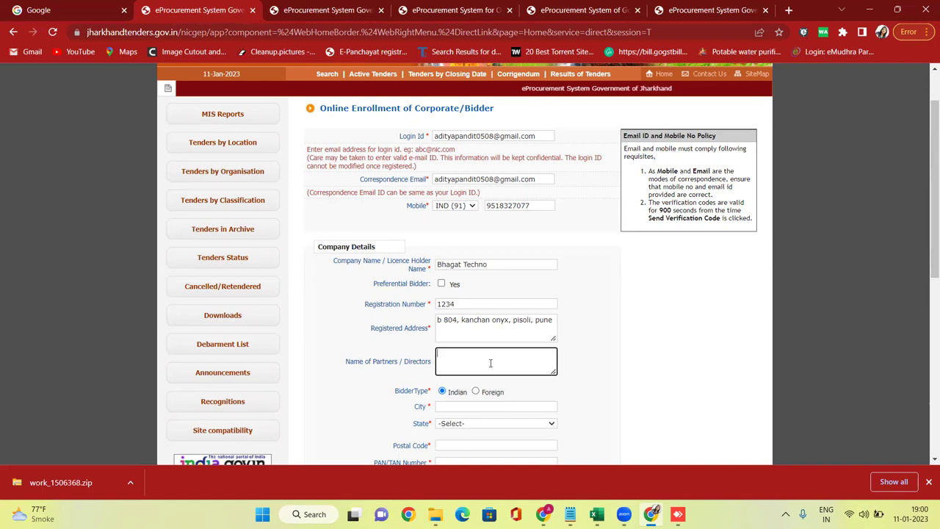
# Set the company city to pune and the state to Maharashtra.
pyautogui.scroll(-2, 470, 353)
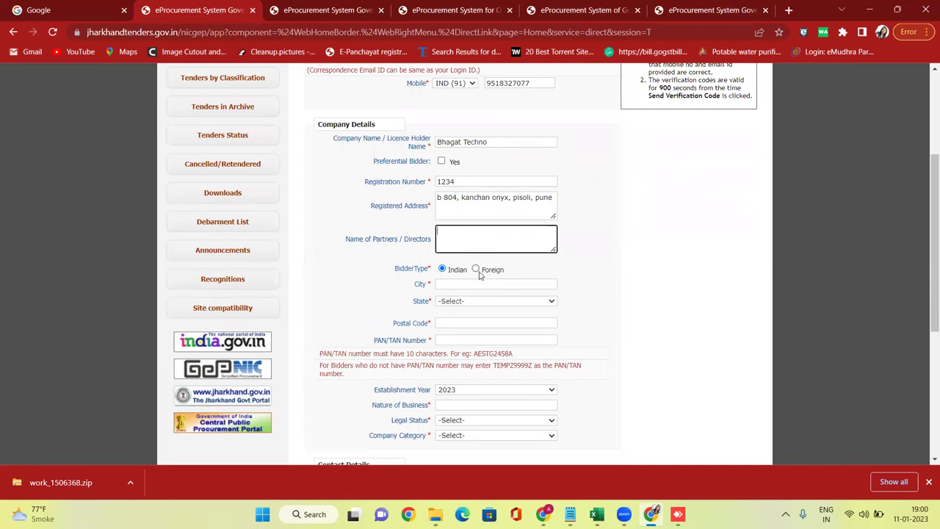
pyautogui.click(445, 283)
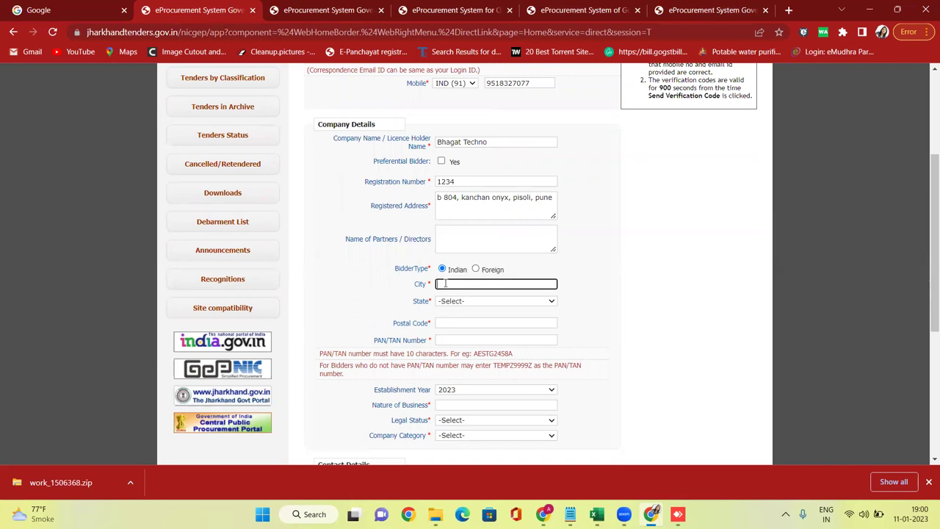
pyautogui.write('pune')
pyautogui.click(466, 301)
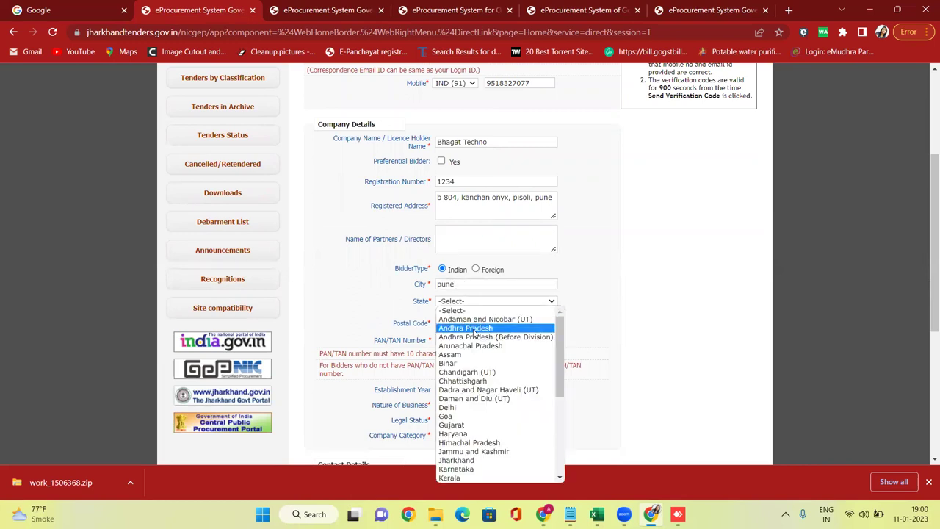
pyautogui.write('mah')
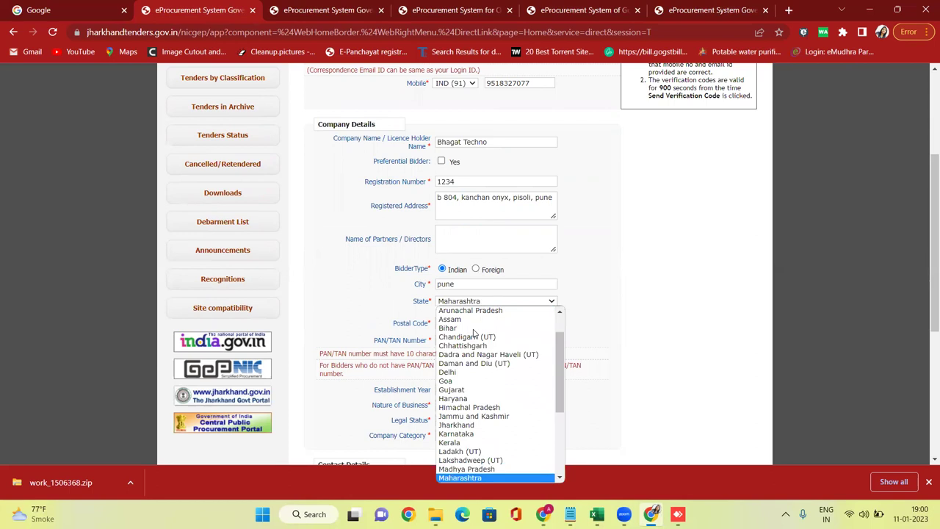
pyautogui.press('Return')
# Fill in the company's postal code and PAN/TAN number.
pyautogui.click(471, 322)
pyautogui.write('411048')
pyautogui.click(467, 341)
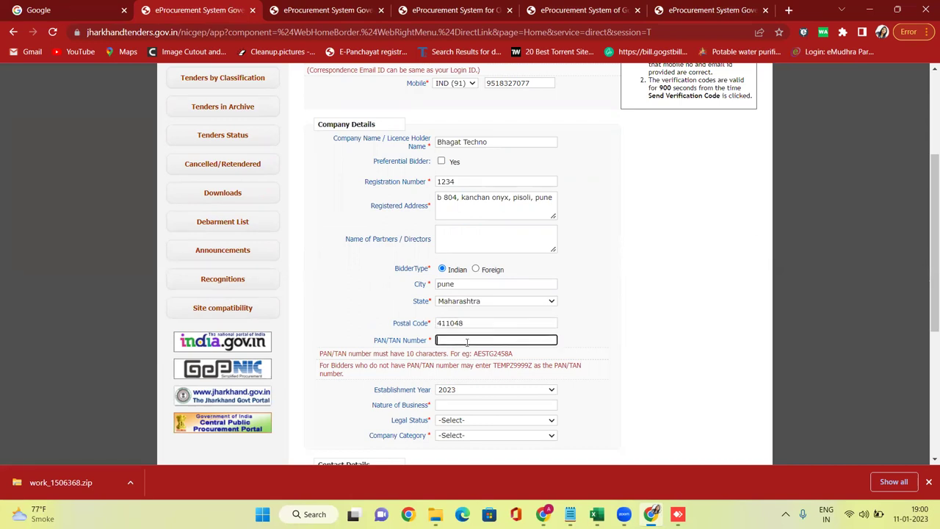
# Set Establishment Year to 2013 and Nature of Business to Training.
pyautogui.scroll(-2, 468, 346)
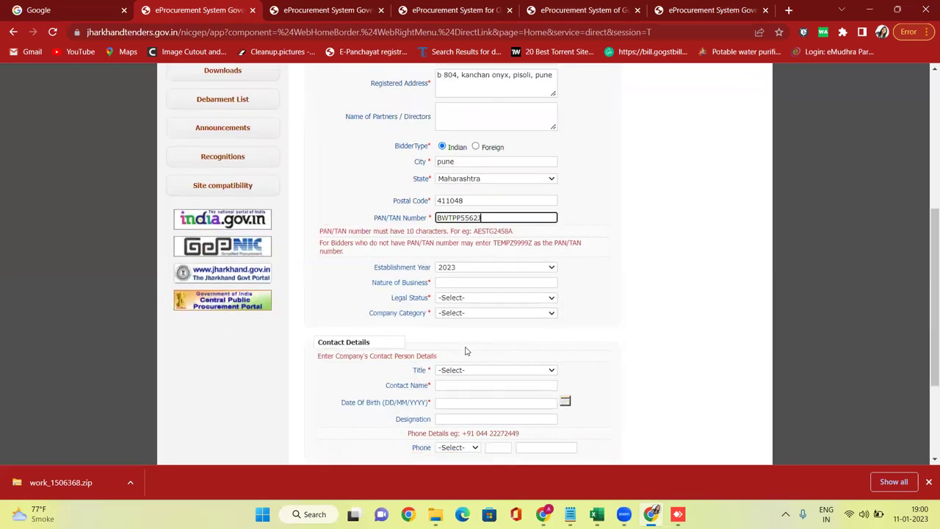
pyautogui.click(473, 267)
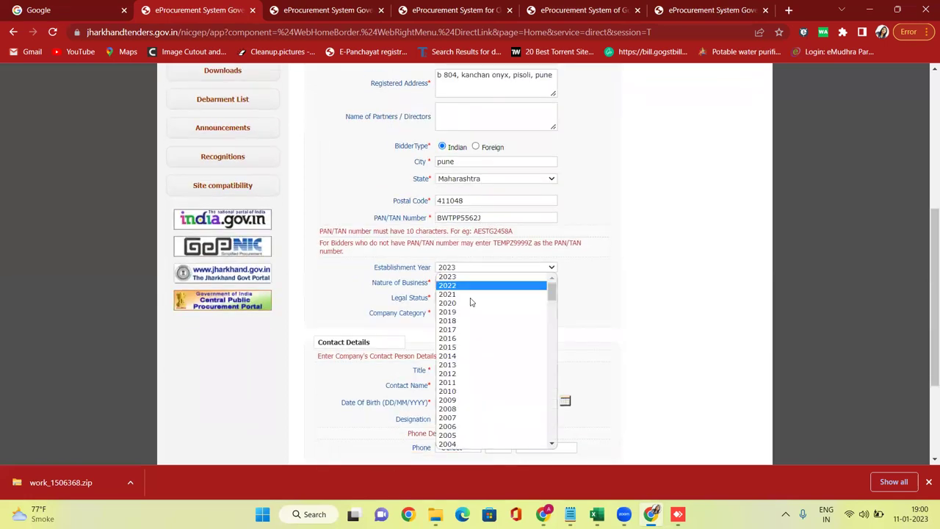
pyautogui.click(466, 366)
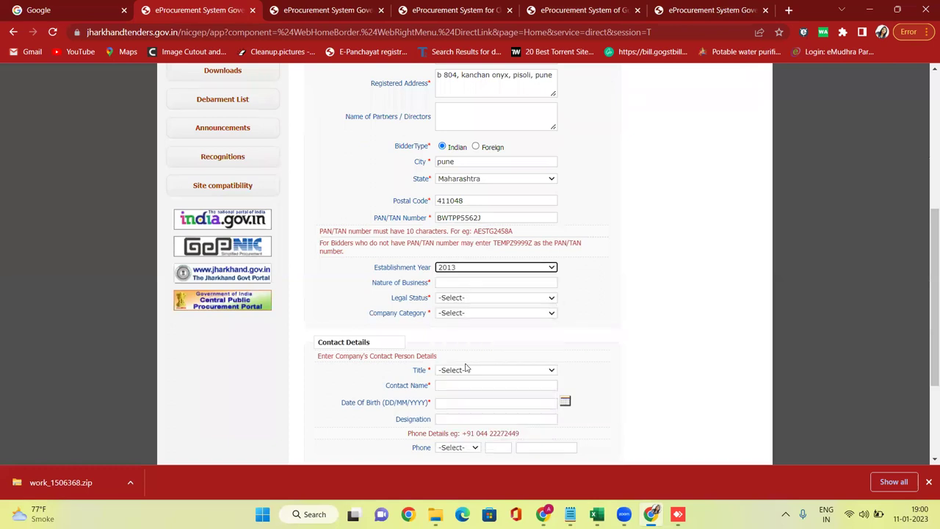
pyautogui.click(460, 283)
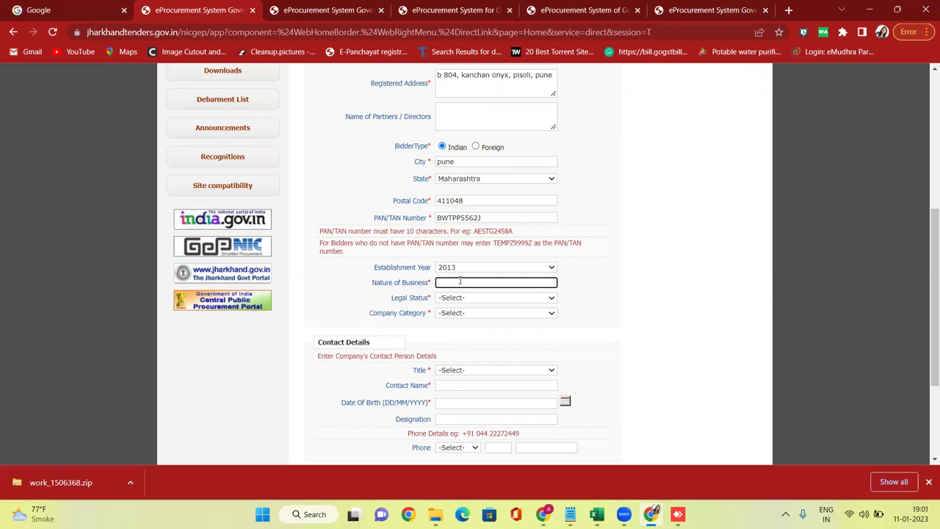
pyautogui.write('Training')
pyautogui.click(578, 269)
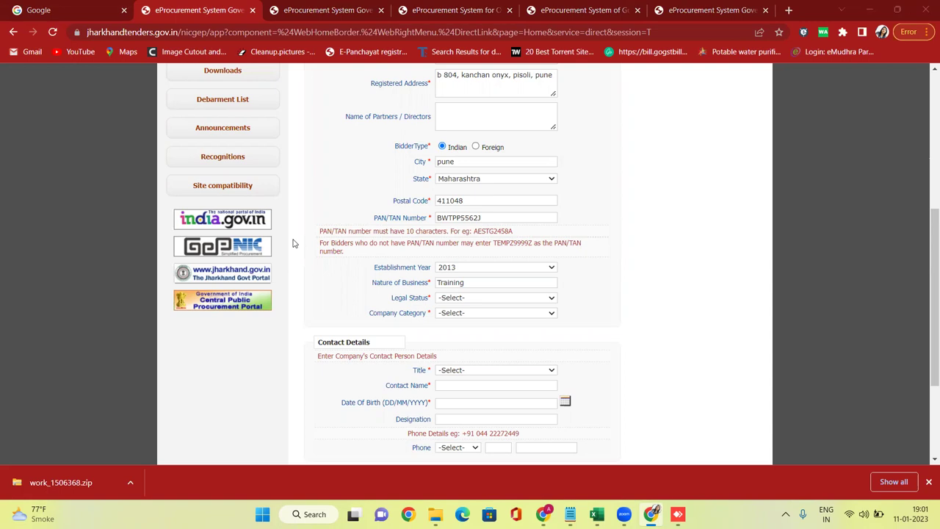
pyautogui.doubleClick(475, 281)
pyautogui.click(610, 277)
# Choose Others in both the Legal Status and Company Category dropdowns.
pyautogui.click(474, 299)
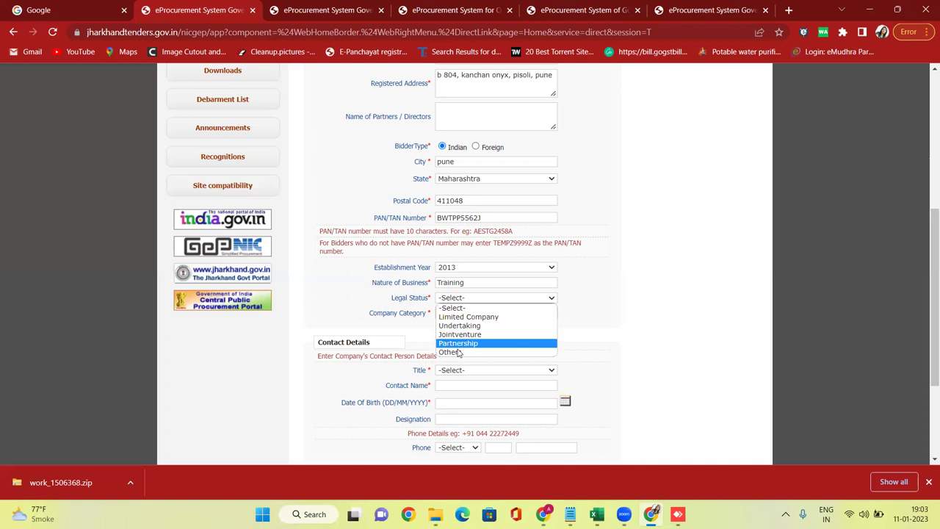
pyautogui.click(459, 352)
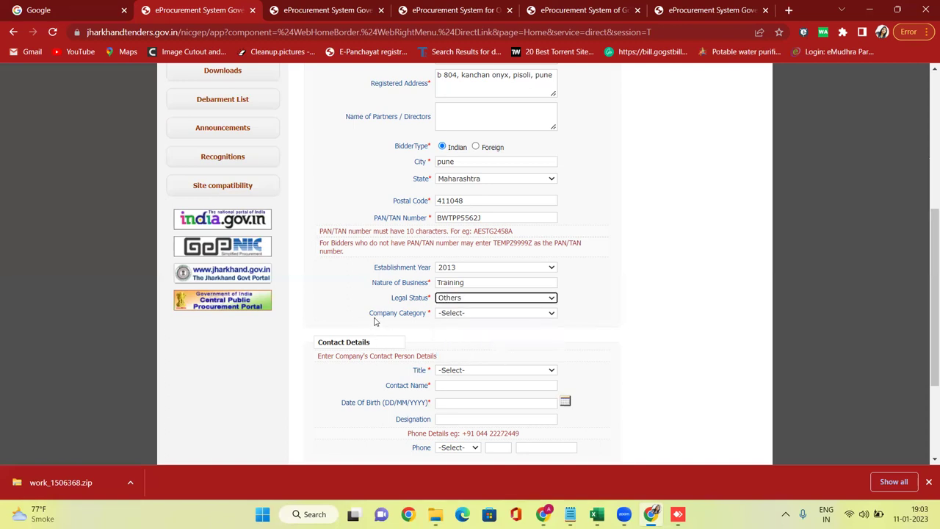
pyautogui.moveTo(373, 316); pyautogui.dragTo(425, 318)
pyautogui.click(454, 315)
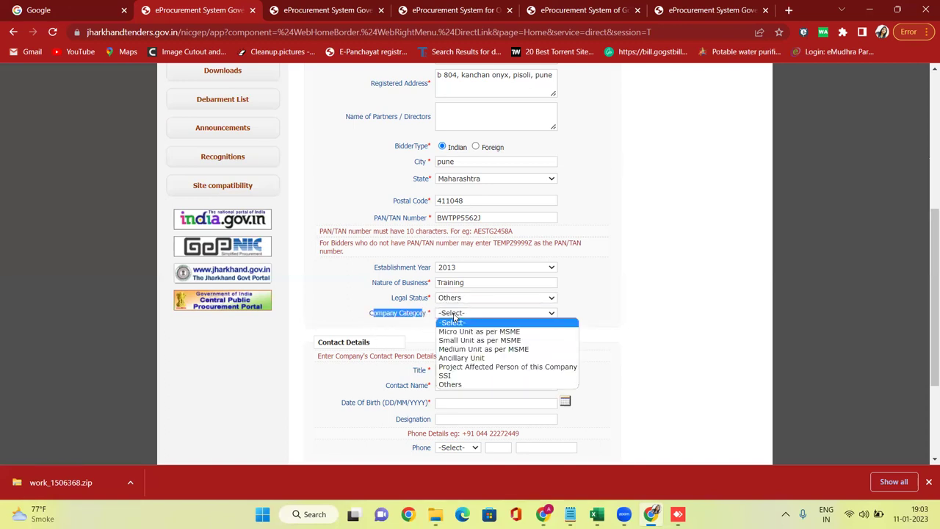
pyautogui.scroll(3, 474, 327)
pyautogui.scroll(-3, 477, 315)
pyautogui.click(474, 317)
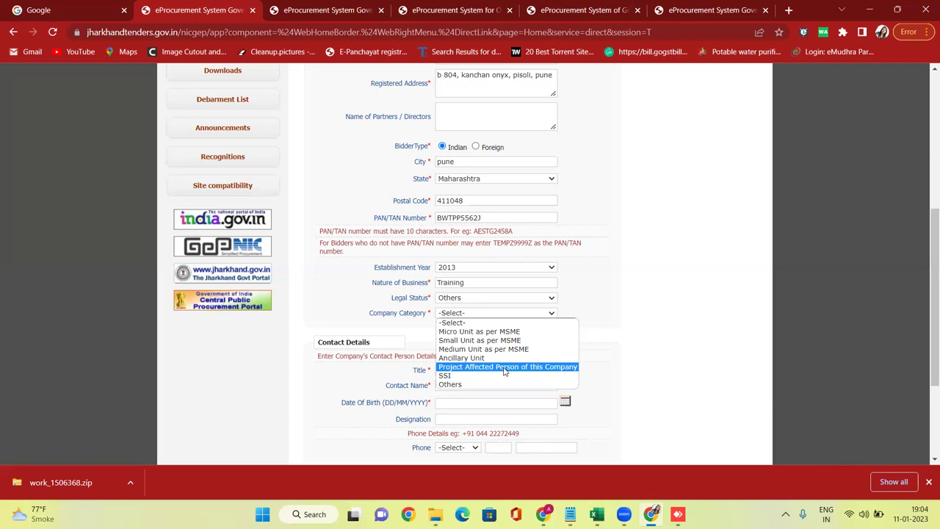
pyautogui.click(460, 387)
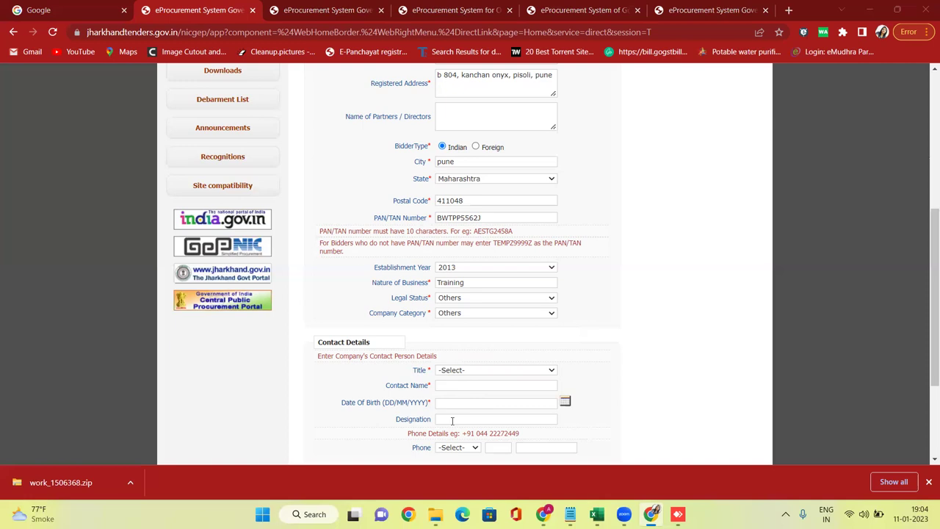
# In Contact Details, pick title Mr and enter the contact person's full name.
pyautogui.scroll(-2, 452, 420)
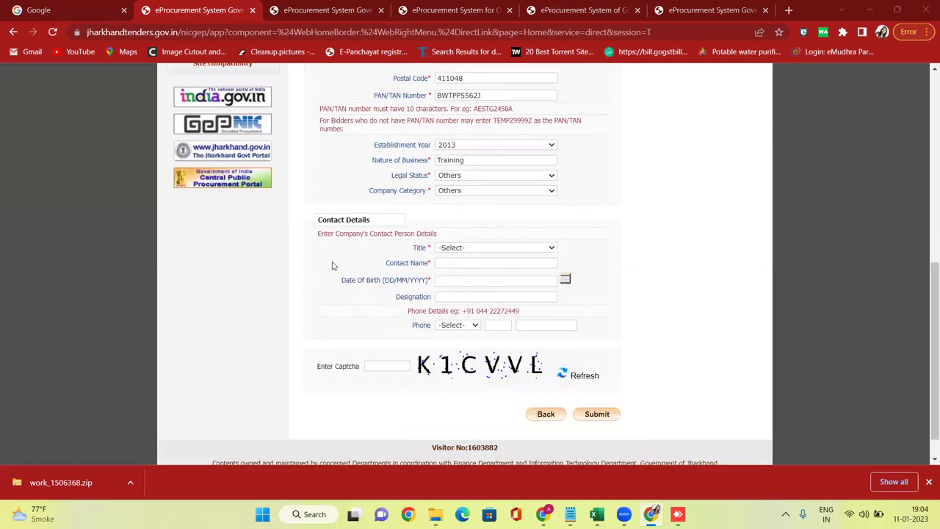
pyautogui.moveTo(324, 219); pyautogui.dragTo(355, 220)
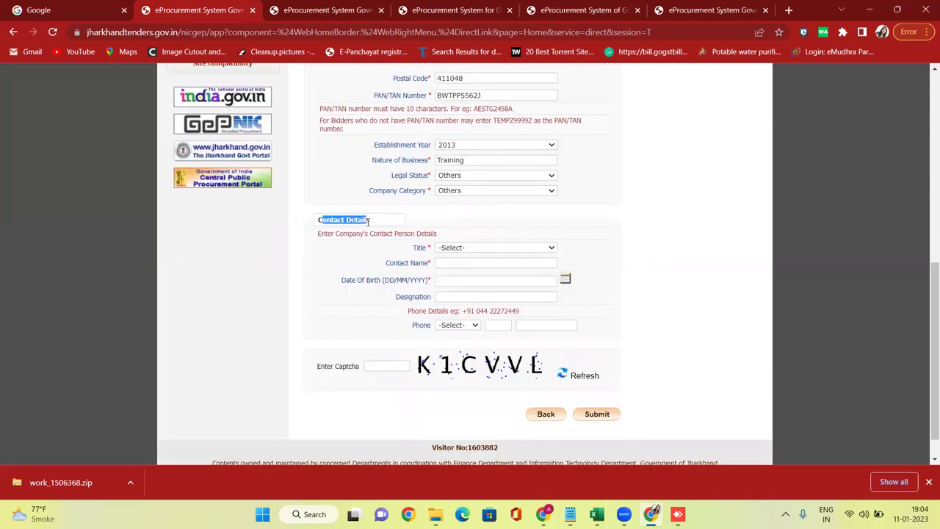
pyautogui.click(463, 249)
pyautogui.click(457, 270)
pyautogui.click(452, 264)
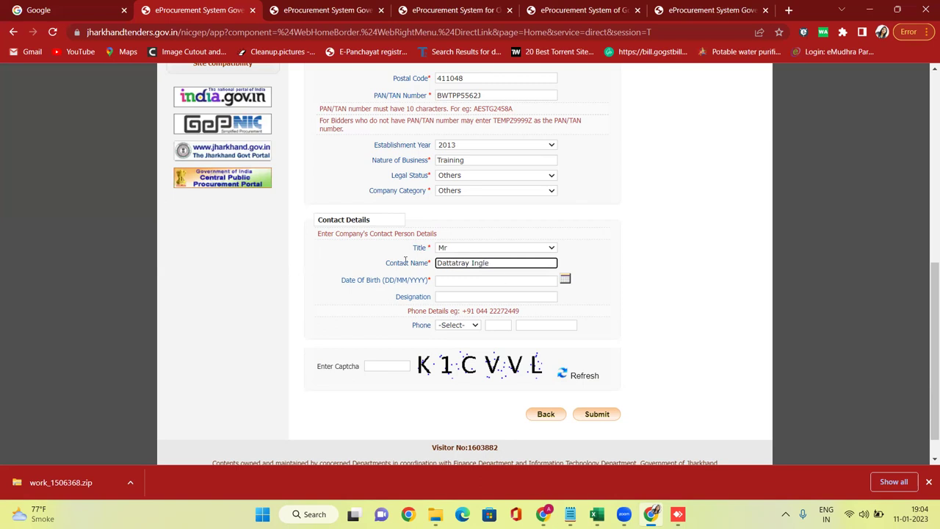
pyautogui.scroll(3, 411, 214)
pyautogui.scroll(-3, 493, 259)
pyautogui.scroll(-1, 493, 259)
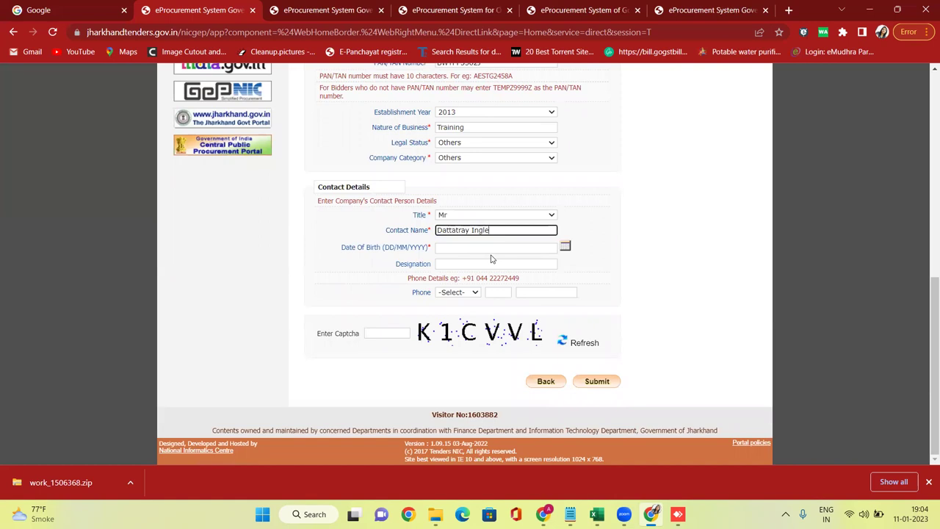
# Set the contact's date of birth to 01/01/1994 using the calendar.
pyautogui.click(564, 250)
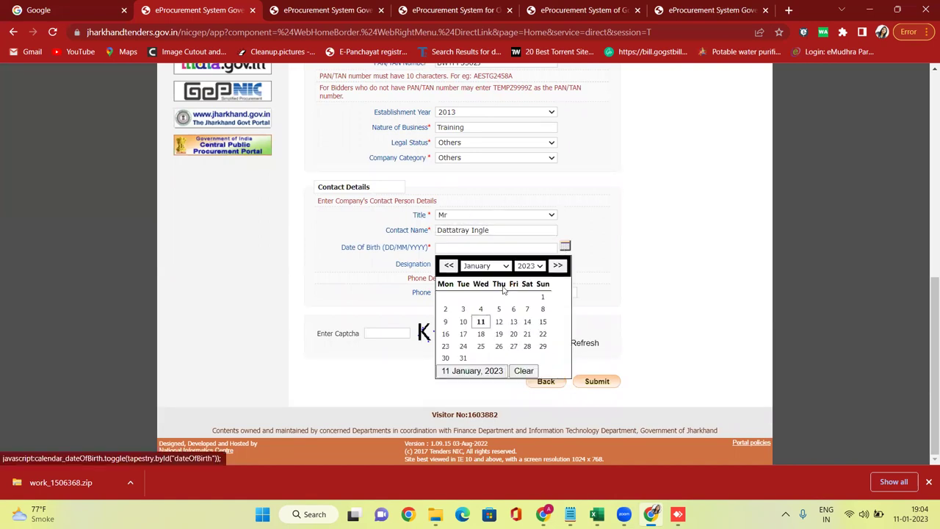
pyautogui.click(535, 266)
pyautogui.scroll(4, 540, 283)
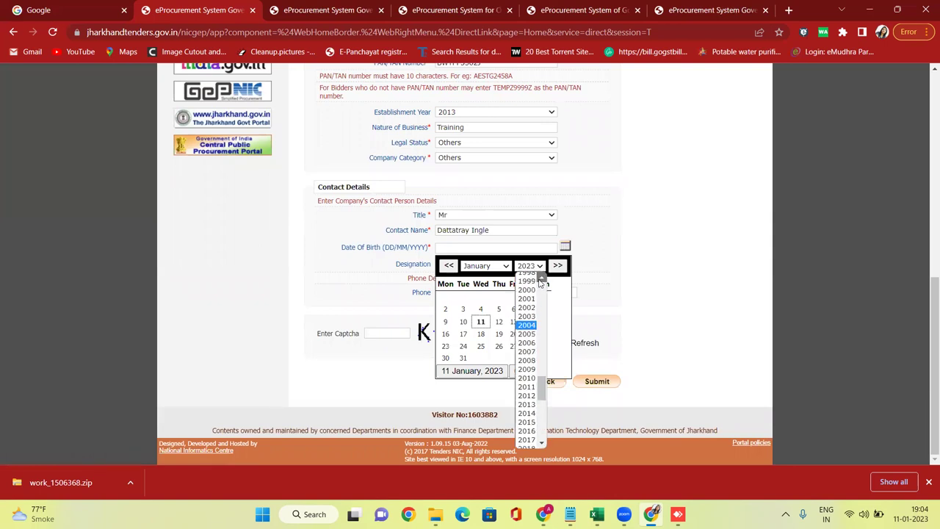
pyautogui.click(533, 287)
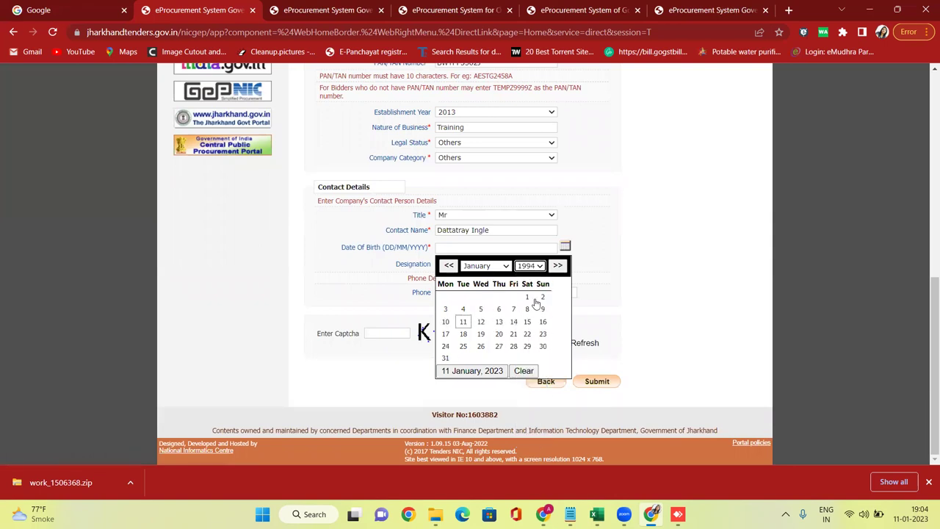
pyautogui.click(528, 296)
# Move to the Designation field and review the Phone entries.
pyautogui.click(459, 264)
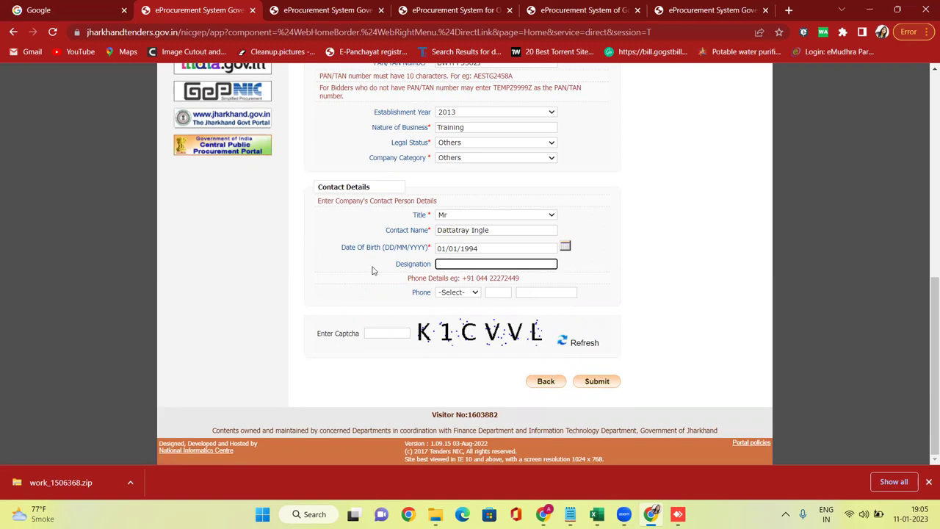
pyautogui.moveTo(391, 269); pyautogui.dragTo(424, 268)
pyautogui.click(452, 264)
pyautogui.moveTo(421, 292); pyautogui.dragTo(594, 302)
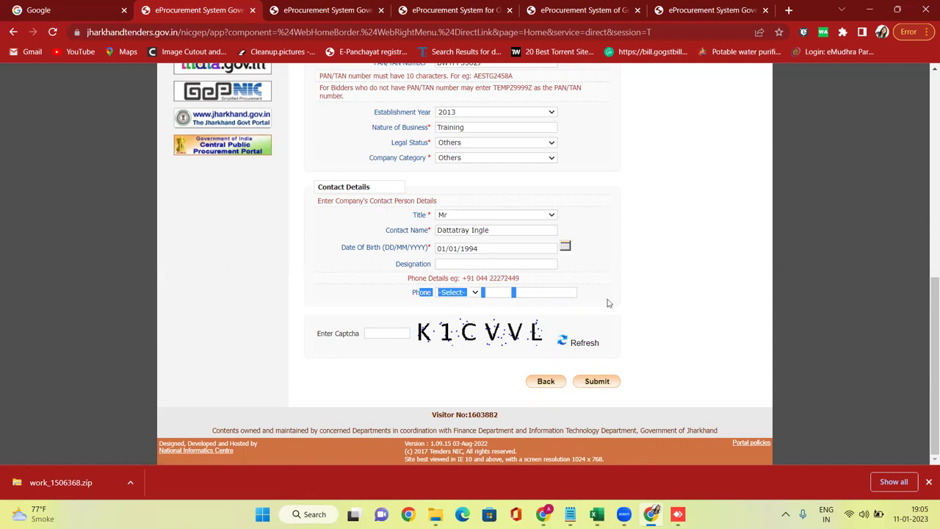
pyautogui.click(420, 292)
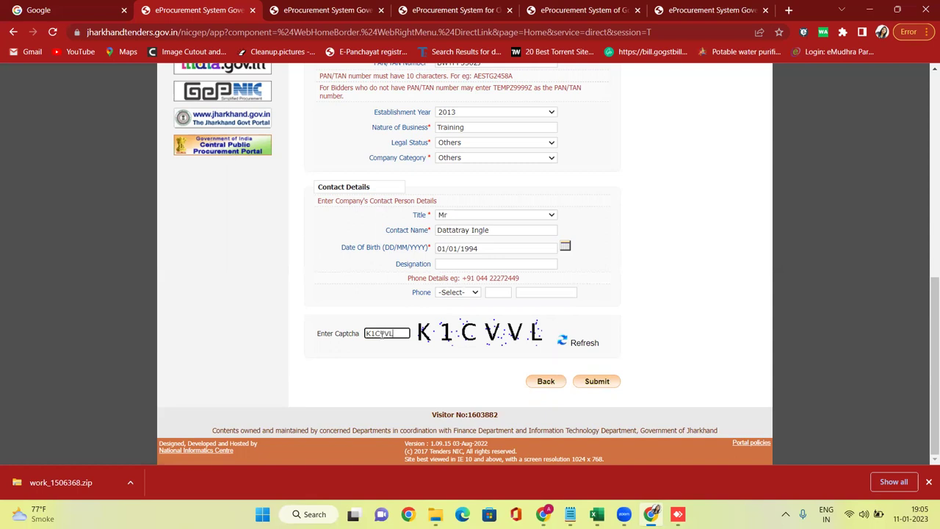
# Scroll the enrollment form down to the captcha area at the bottom.
pyautogui.scroll(7, 481, 279)
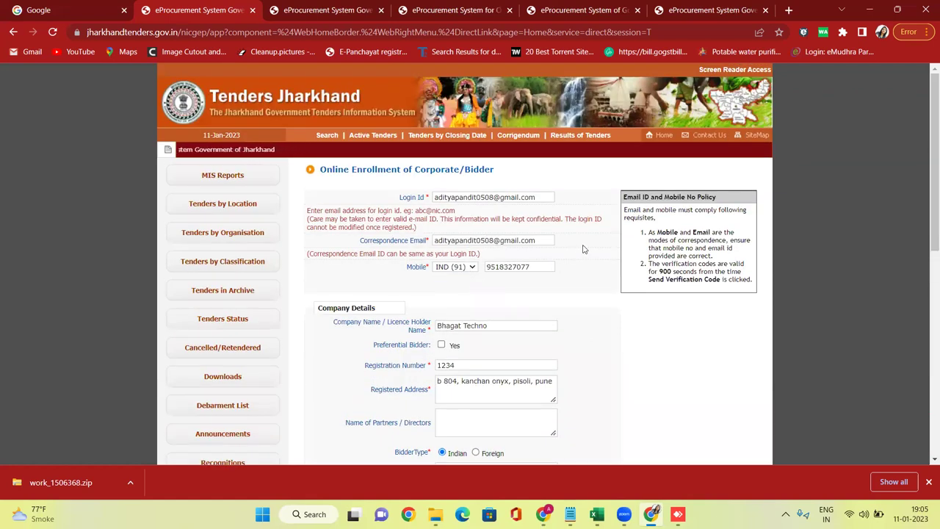
pyautogui.scroll(-3, 588, 241)
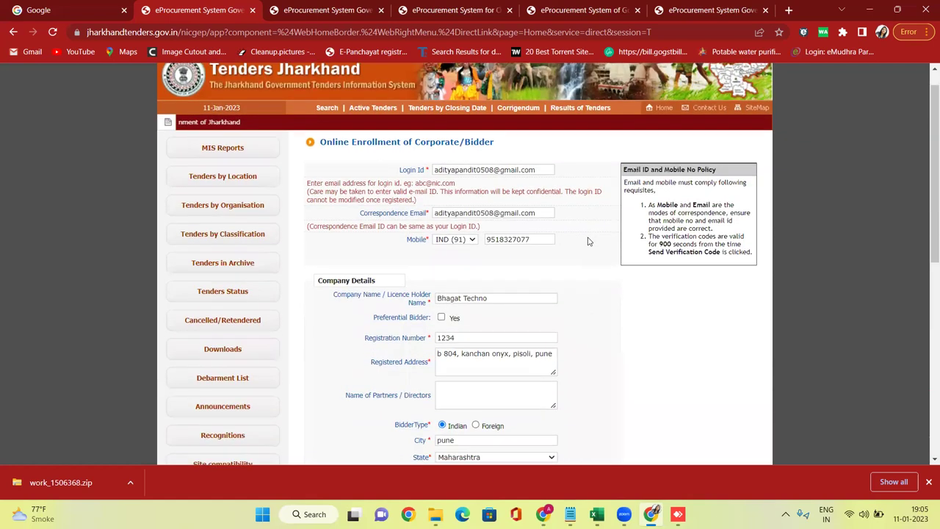
pyautogui.scroll(-5, 588, 241)
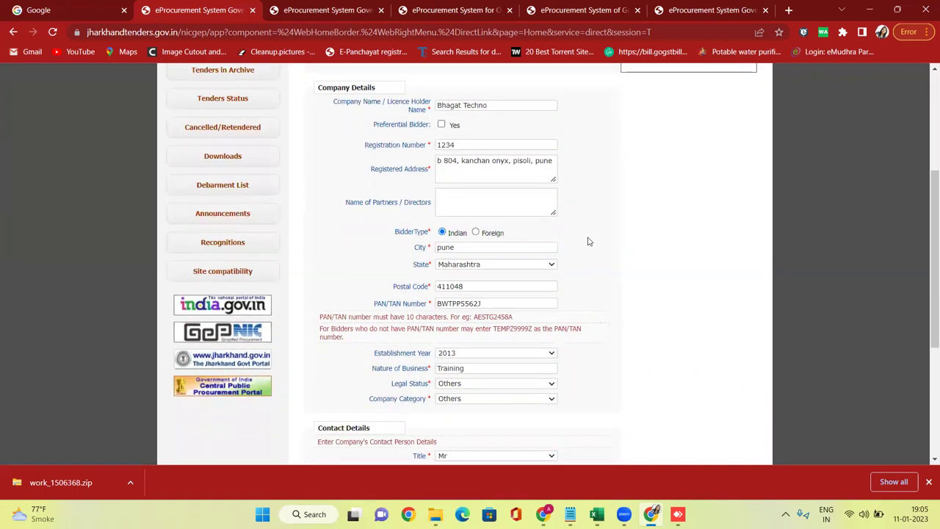
pyautogui.scroll(-4, 588, 241)
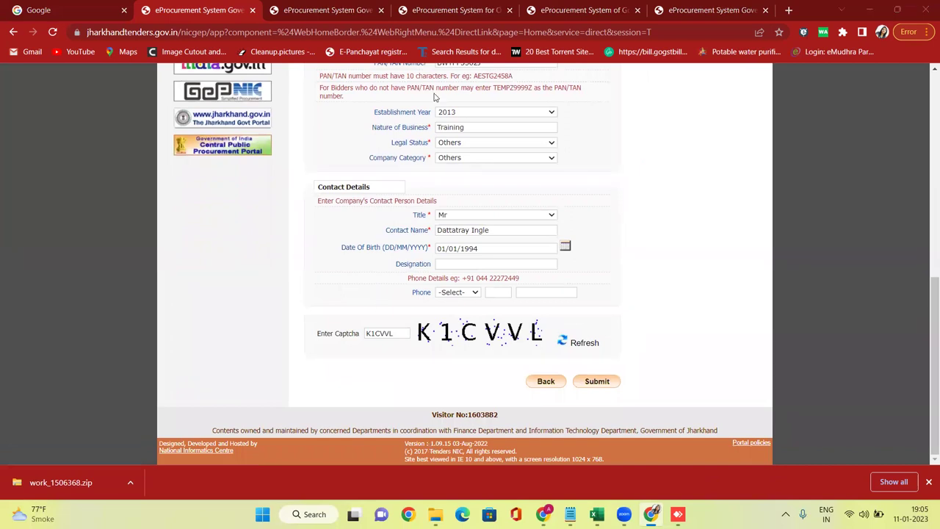
# Submit the enrollment and check the acknowledgement's Login ID, company and contact details down to Send Verification Code.
pyautogui.click(599, 383)
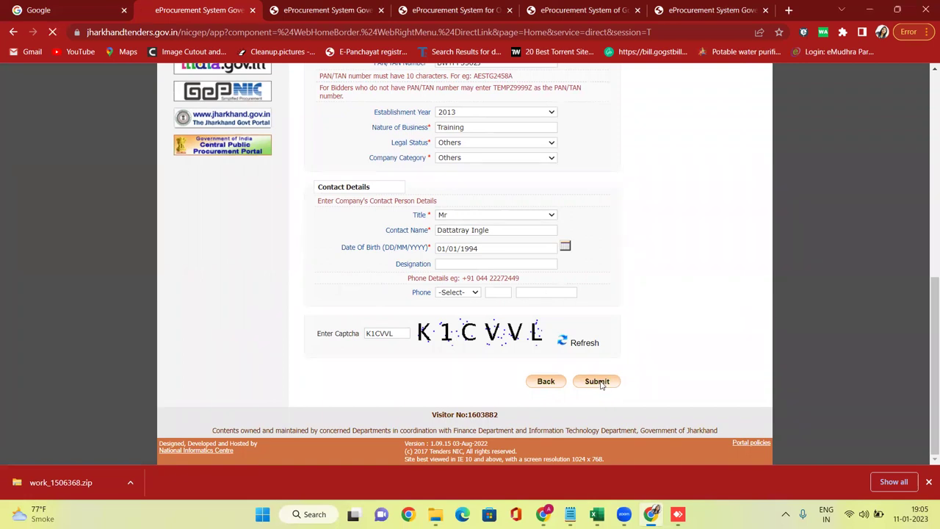
pyautogui.scroll(10, 505, 277)
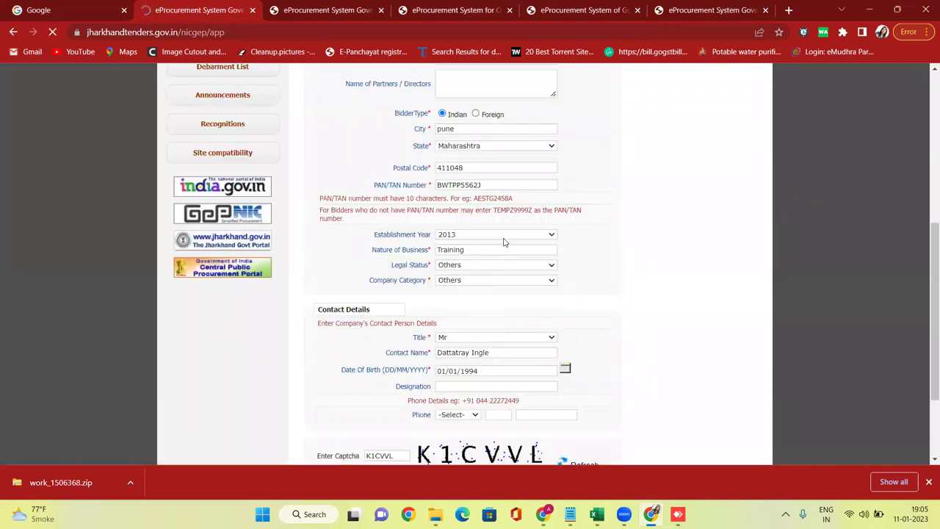
pyautogui.scroll(-3, 450, 207)
pyautogui.scroll(3, 544, 169)
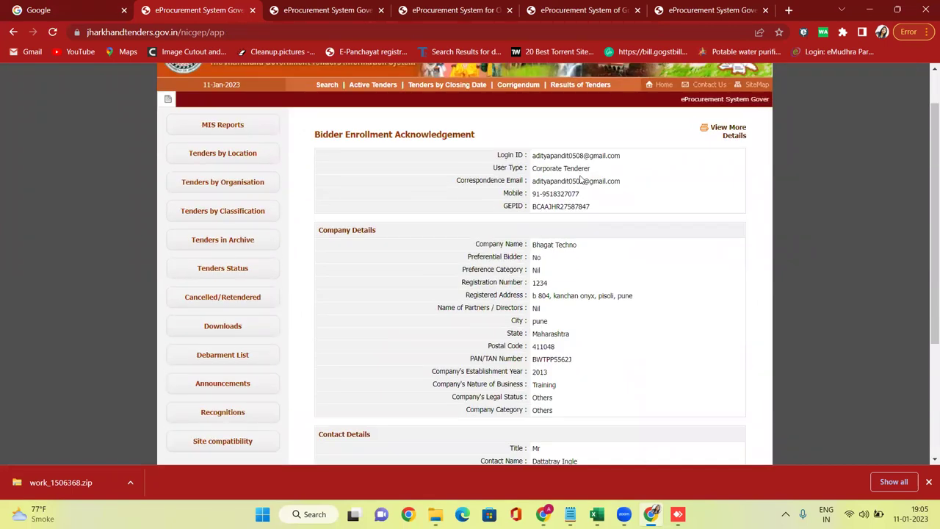
pyautogui.moveTo(535, 156); pyautogui.dragTo(630, 157)
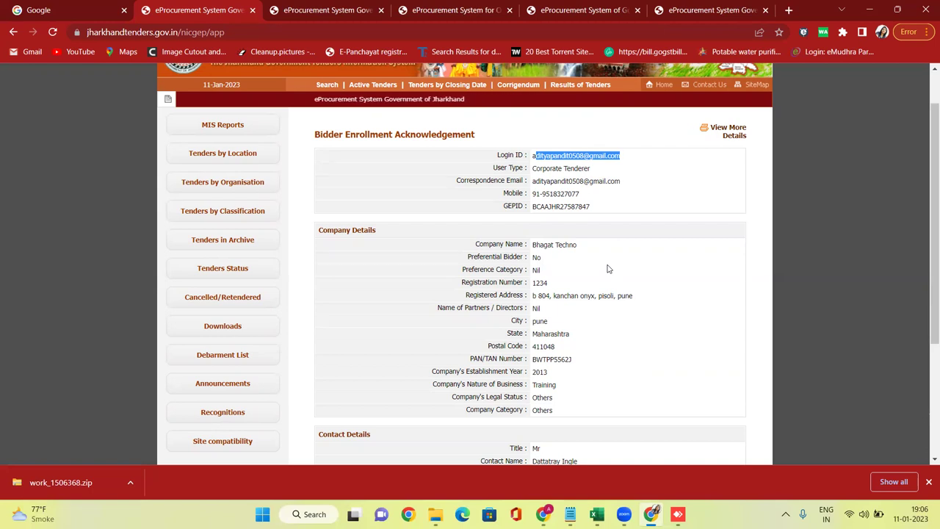
pyautogui.scroll(-3, 607, 269)
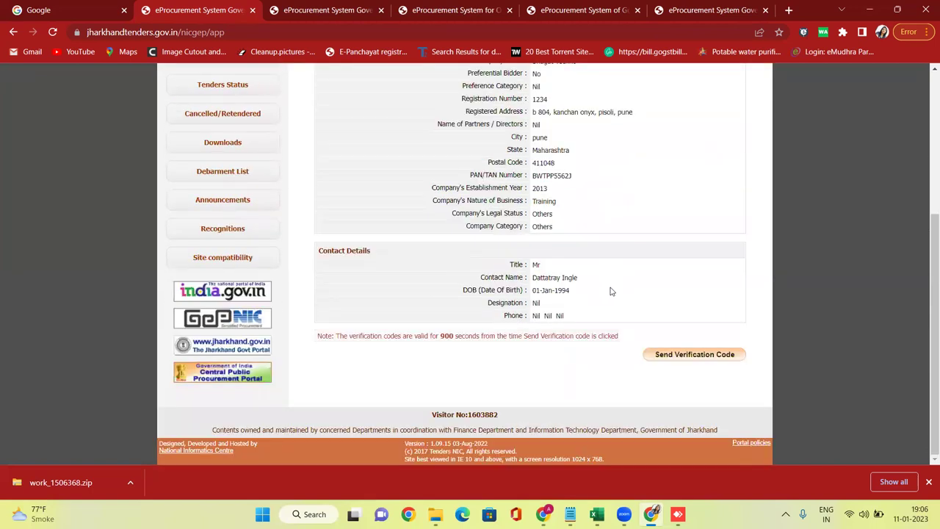
# Request the mobile and e-mail verification codes and read the password policy rules.
pyautogui.click(695, 355)
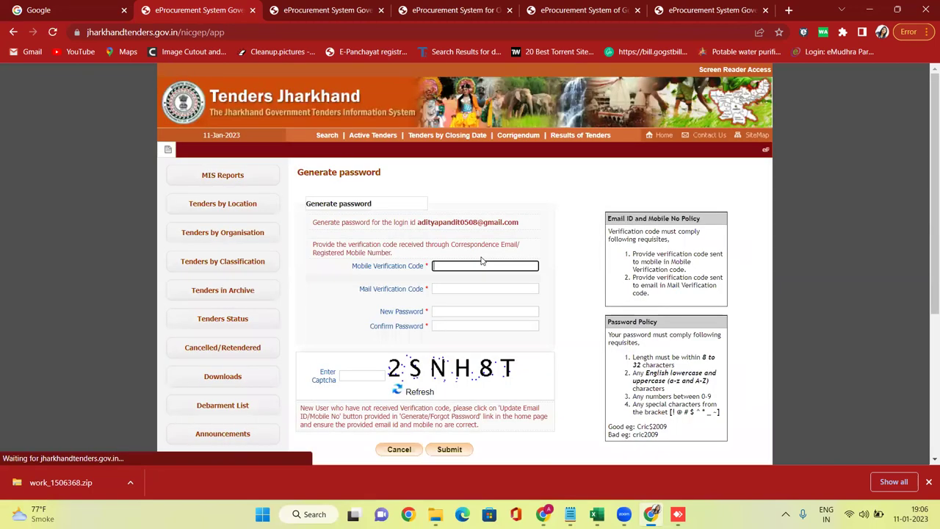
pyautogui.click(445, 289)
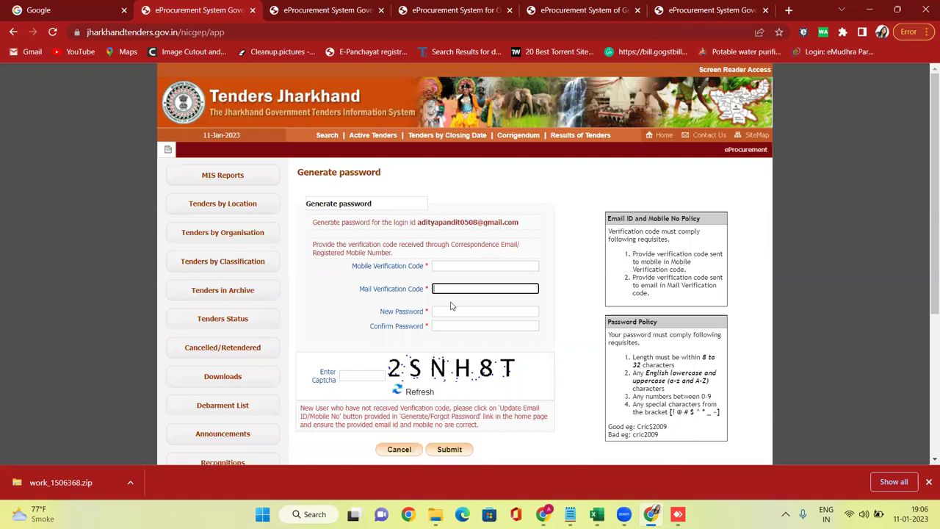
pyautogui.click(452, 311)
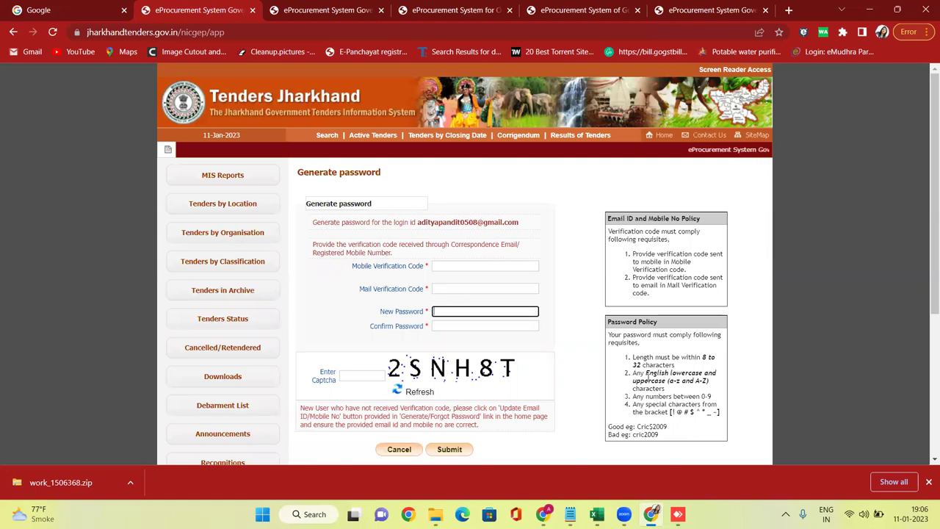
pyautogui.moveTo(633, 358); pyautogui.dragTo(707, 413)
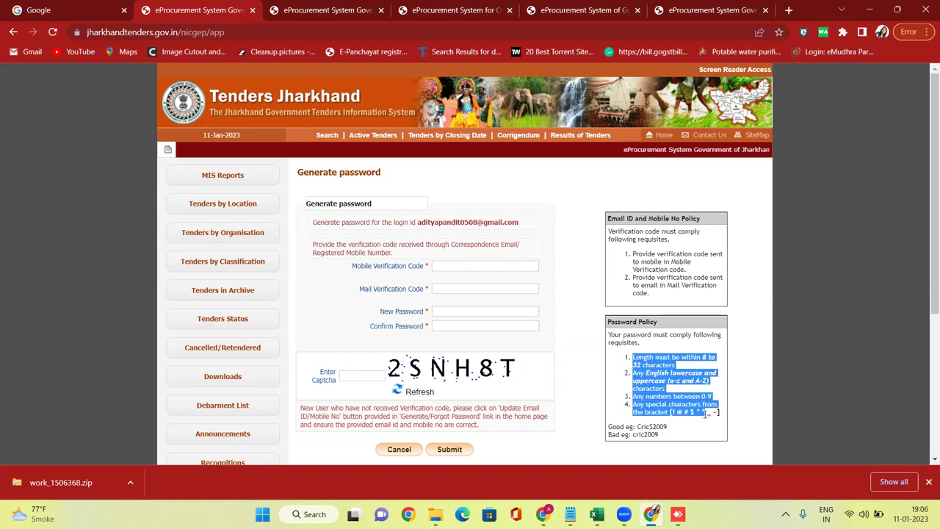
pyautogui.click(708, 357)
pyautogui.moveTo(633, 365); pyautogui.dragTo(718, 412)
pyautogui.click(639, 382)
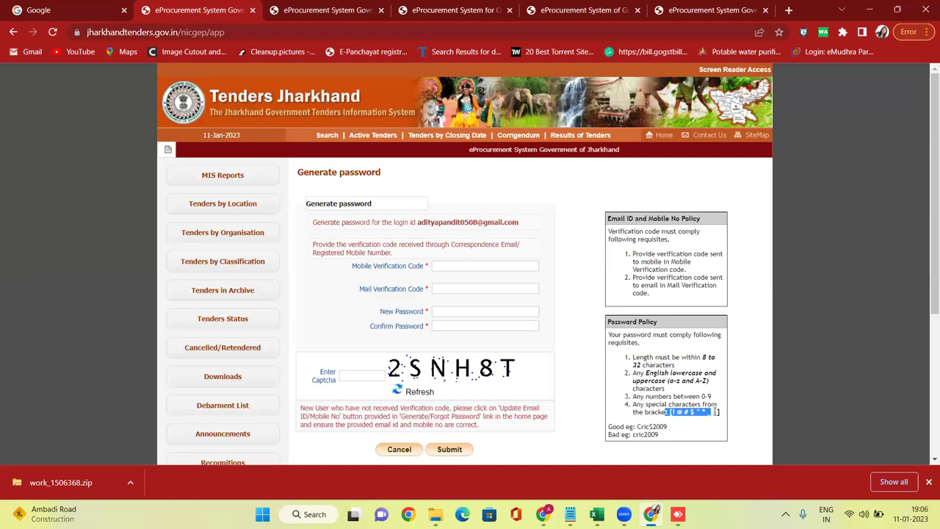
pyautogui.click(493, 267)
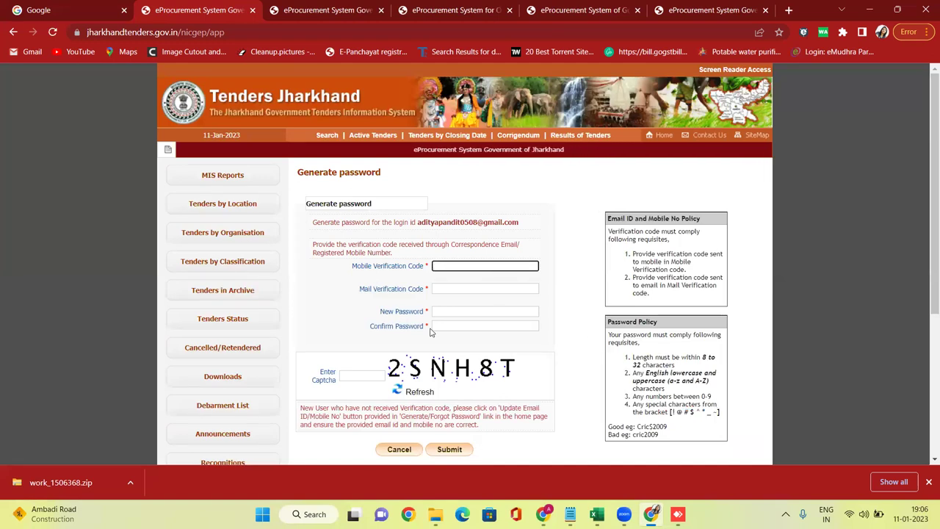
# Enter the new password and repeat it in Confirm Password.
pyautogui.click(449, 309)
pyautogui.write('A')
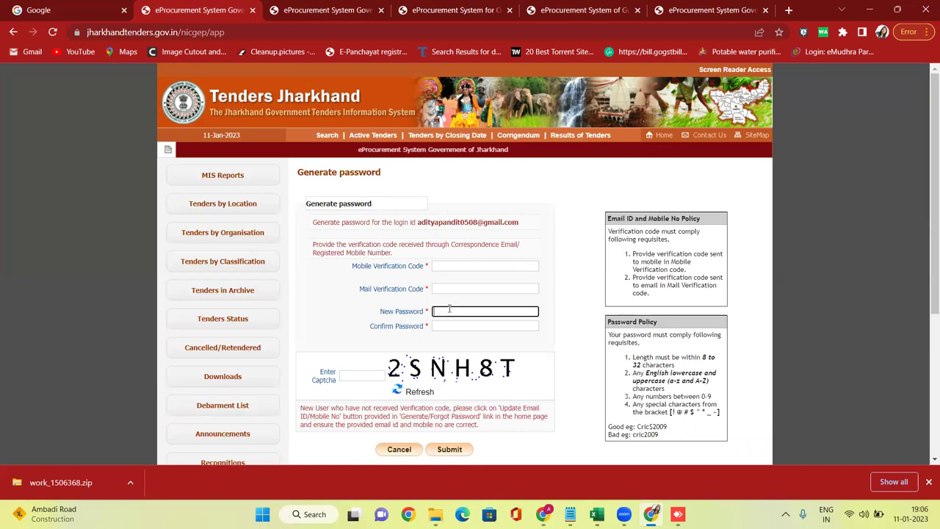
pyautogui.write('•••••')
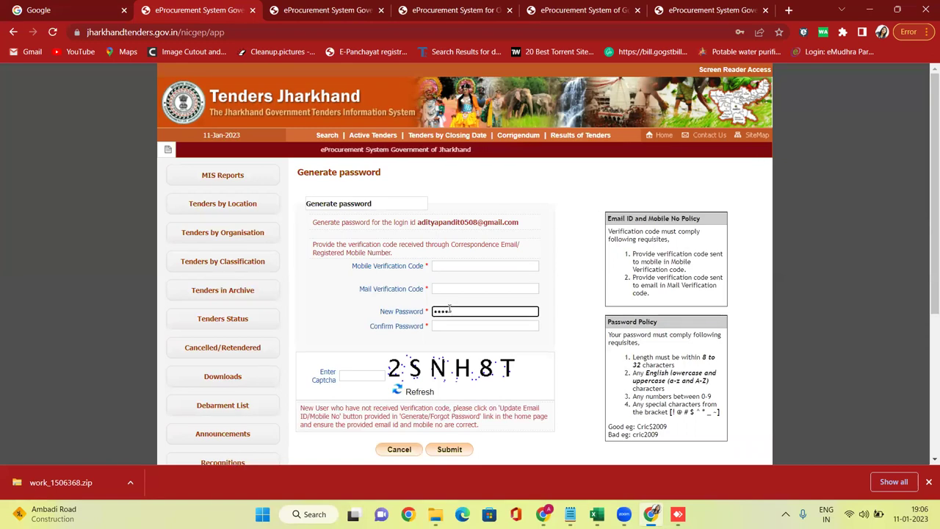
pyautogui.write('••••')
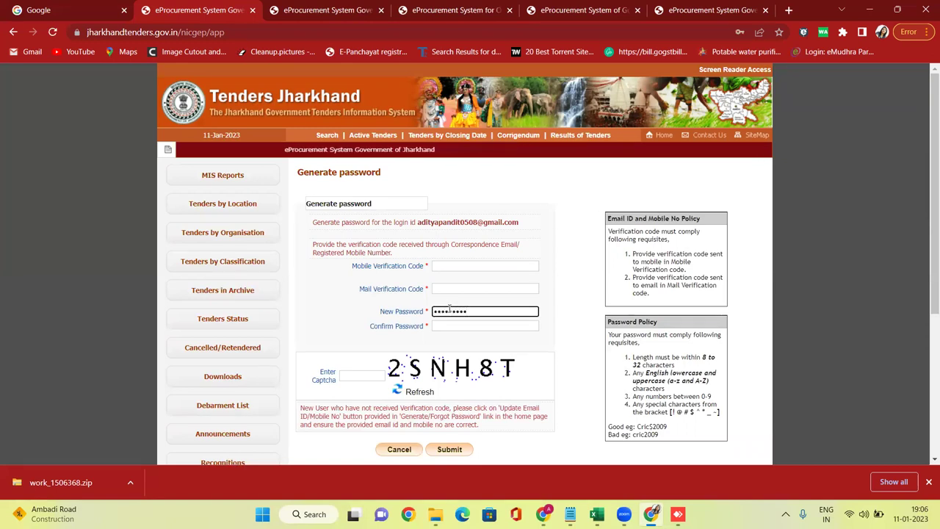
pyautogui.click(453, 327)
pyautogui.write('•••••••••')
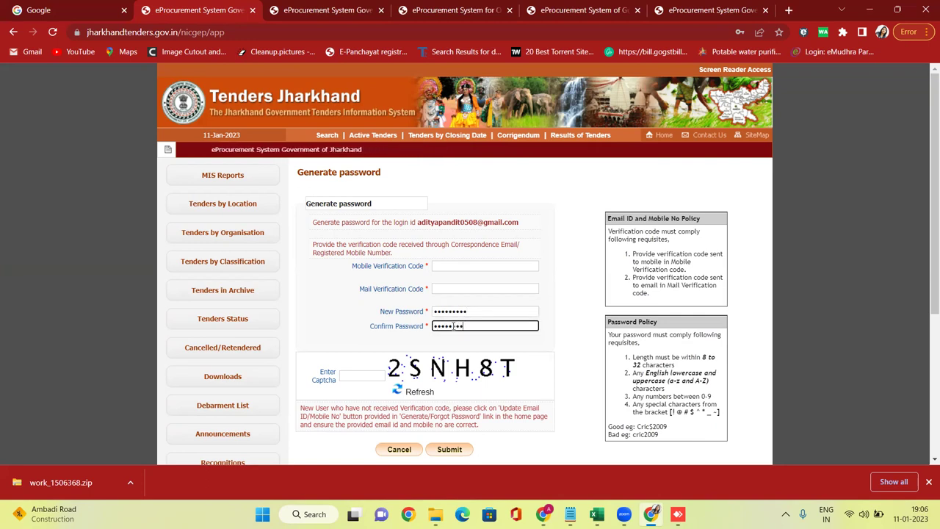
# Fill in the mobile and mail verification codes and the captcha 2SNH8T.
pyautogui.click(446, 266)
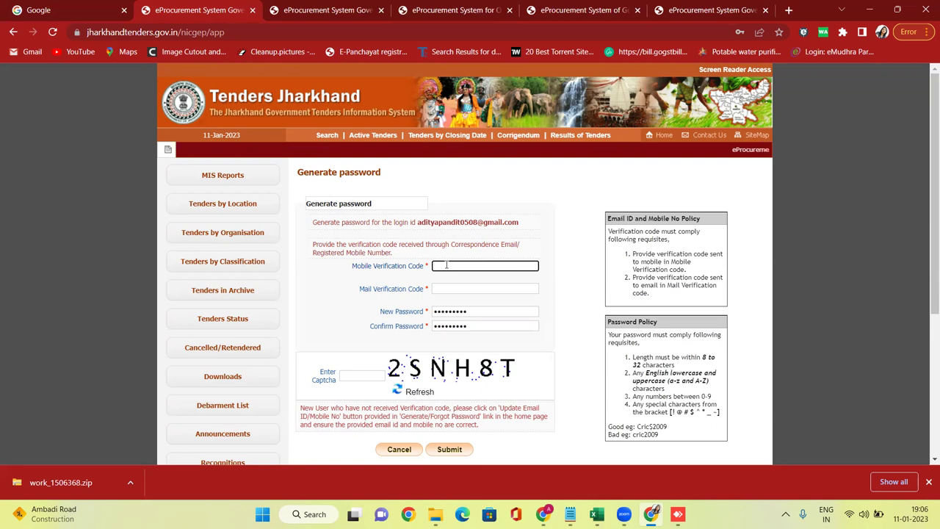
pyautogui.write('123')
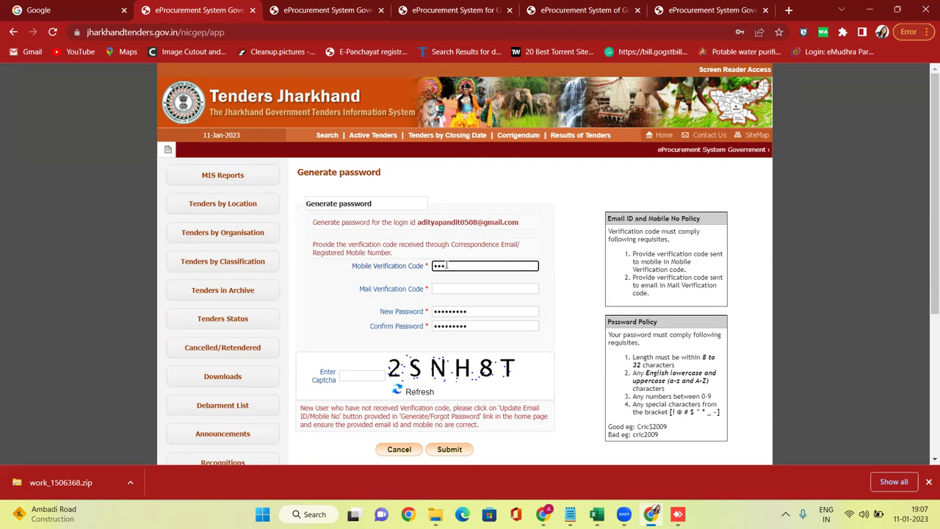
pyautogui.write('45')
pyautogui.click(443, 287)
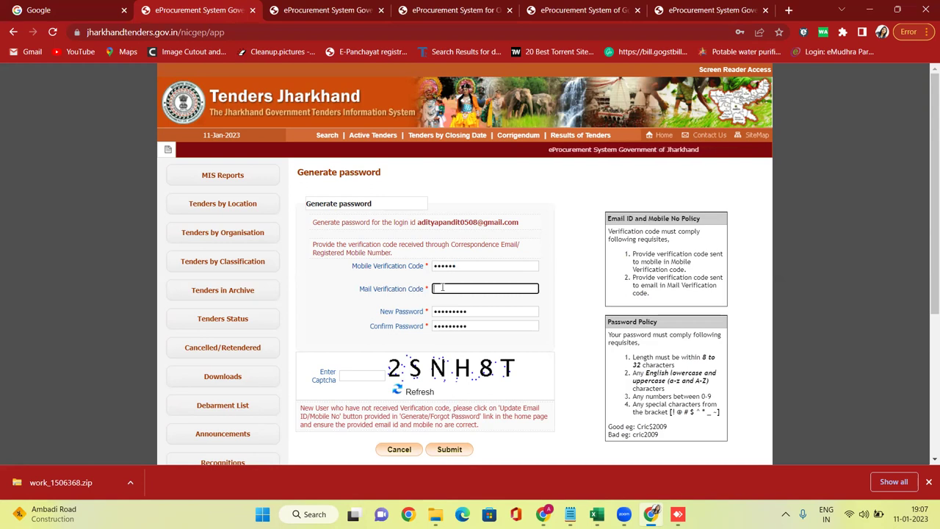
pyautogui.write('1234')
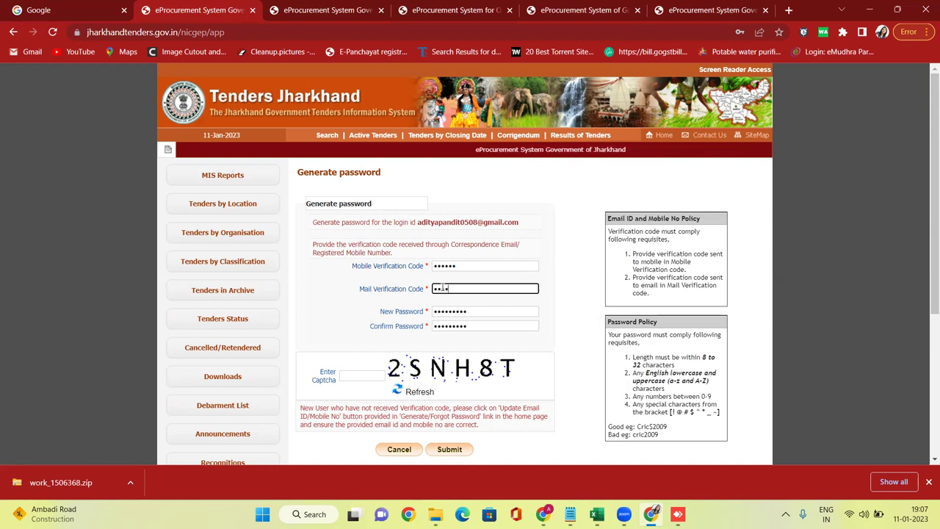
pyautogui.write('5')
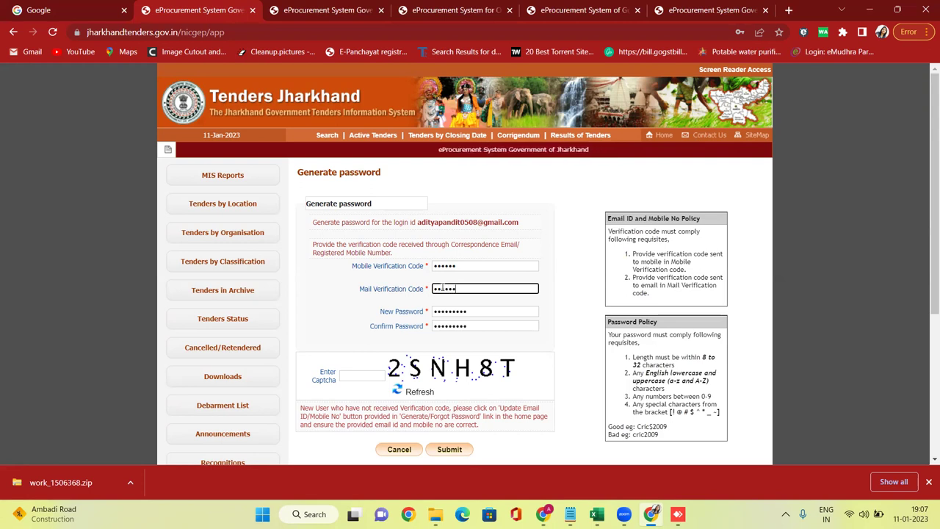
pyautogui.click(371, 375)
pyautogui.write('2')
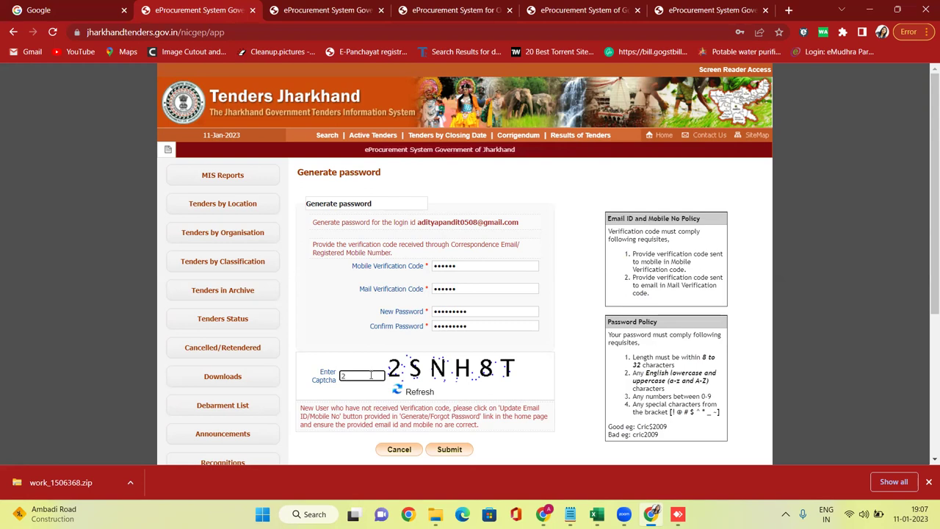
pyautogui.press('capslock')
pyautogui.write('S')
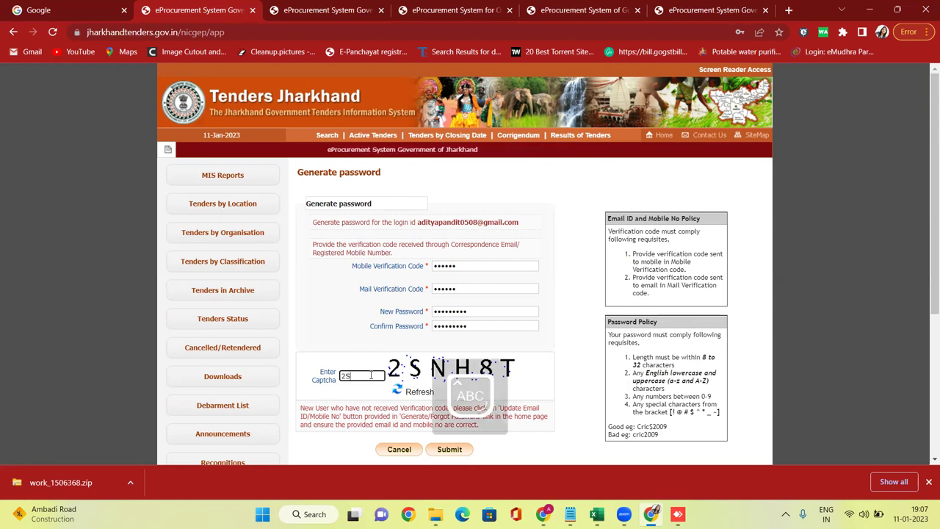
pyautogui.write('NH8T')
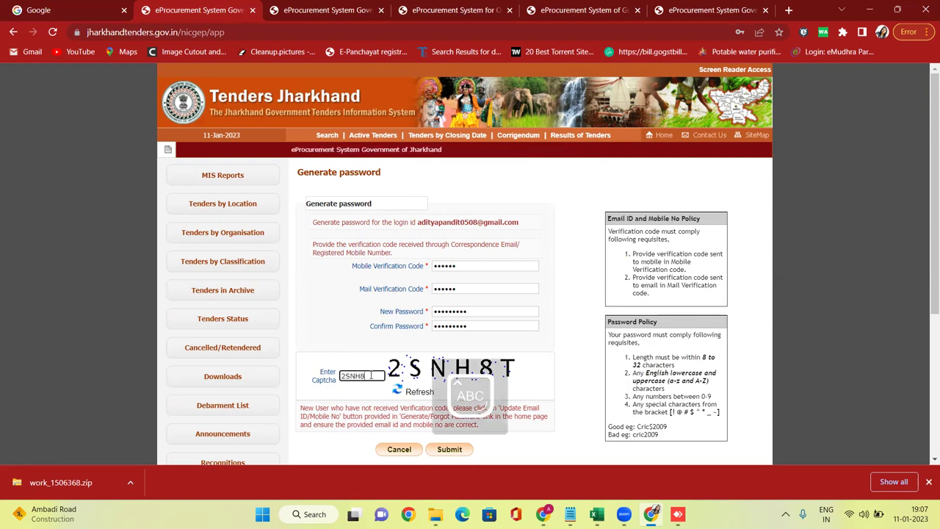
pyautogui.scroll(-2, 432, 298)
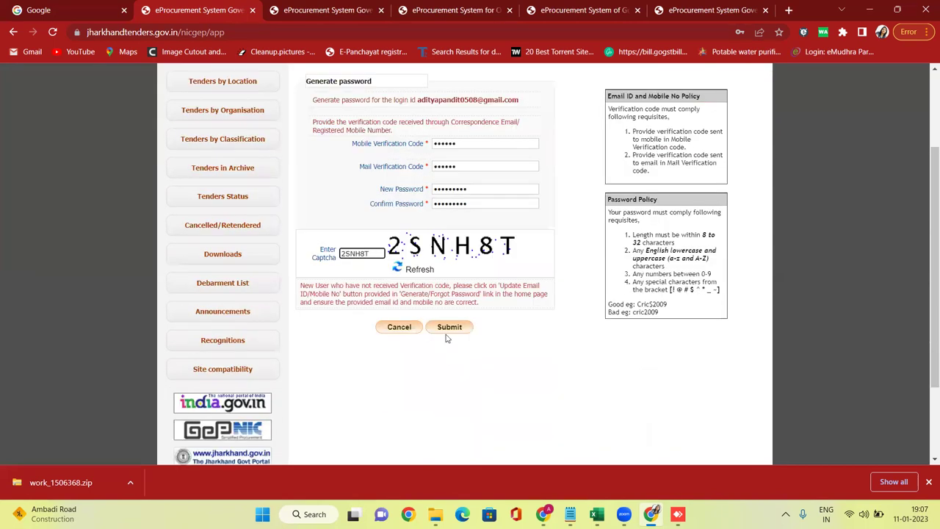
# Submit the new password, refuse Chrome's save-password offer, and highlight the success message.
pyautogui.click(450, 330)
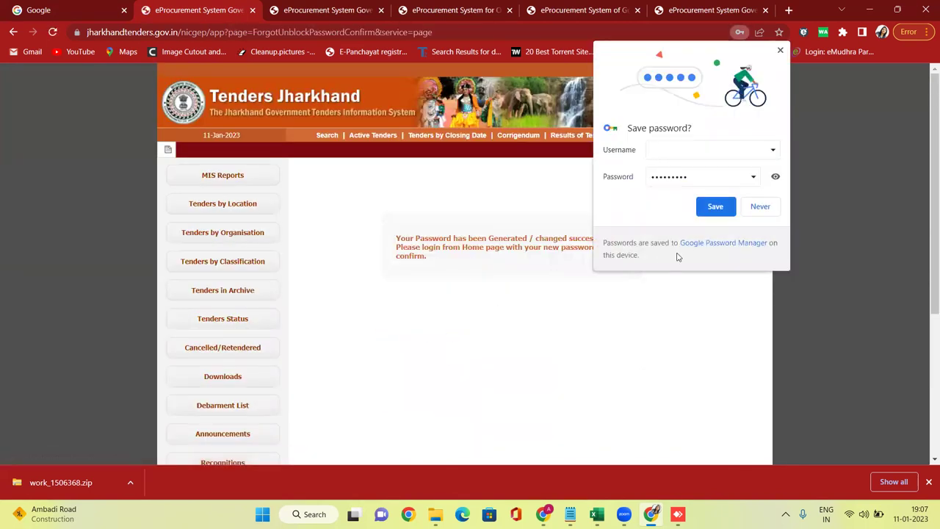
pyautogui.click(760, 207)
pyautogui.moveTo(398, 235); pyautogui.dragTo(487, 257)
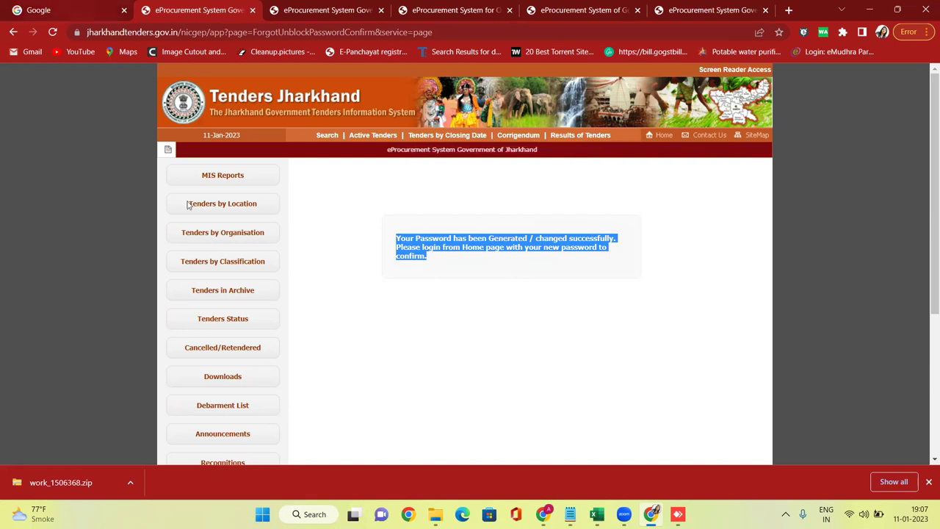
# On the CPPP tab, go Home and open the Online Bidder Enrollment form.
pyautogui.click(691, 9)
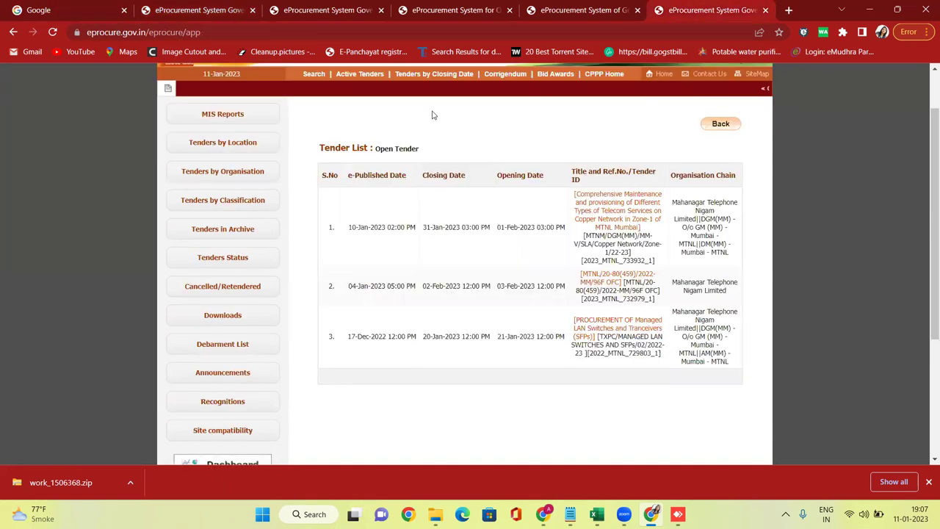
pyautogui.scroll(2, 432, 115)
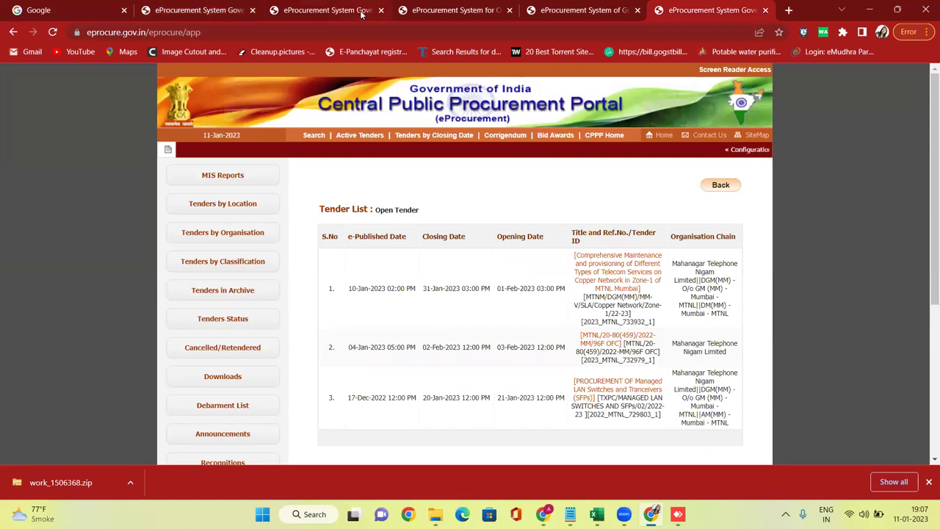
pyautogui.click(663, 136)
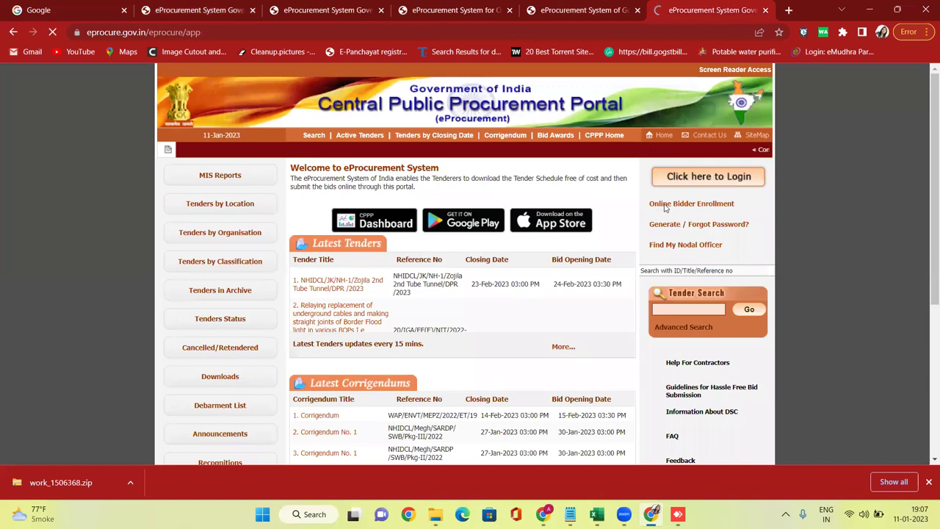
pyautogui.click(680, 206)
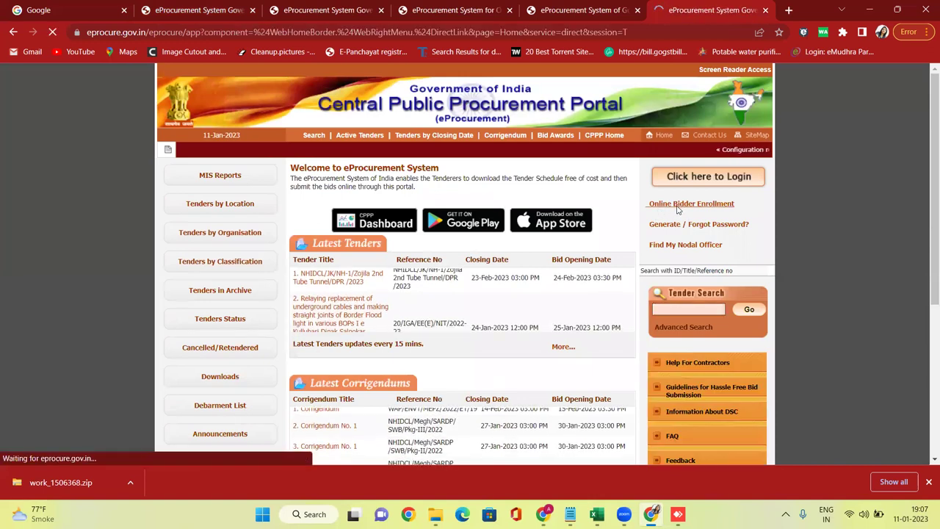
pyautogui.scroll(-7, 465, 234)
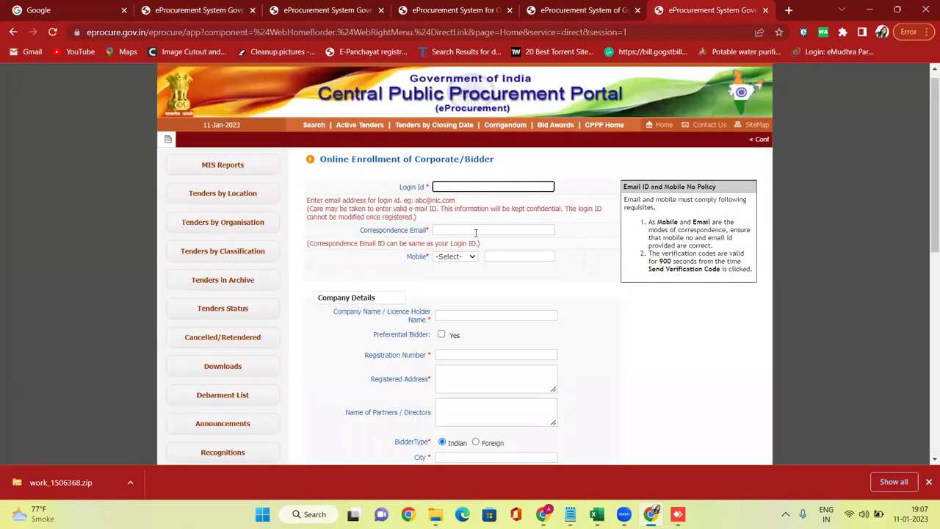
pyautogui.scroll(3, 486, 280)
pyautogui.scroll(4, 470, 242)
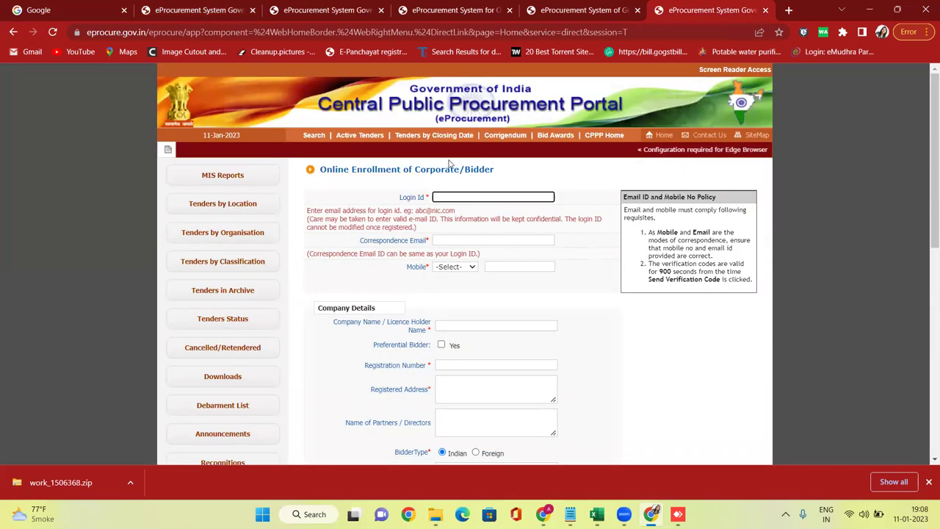
# Look through the other state tender portal tabs, including Maharashtra, then return to the Jharkhand tab.
pyautogui.click(208, 9)
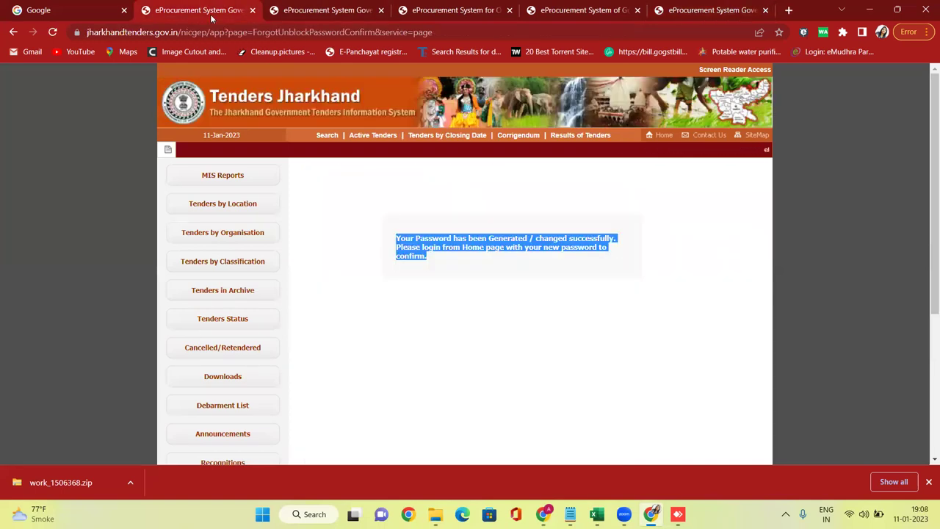
pyautogui.click(305, 5)
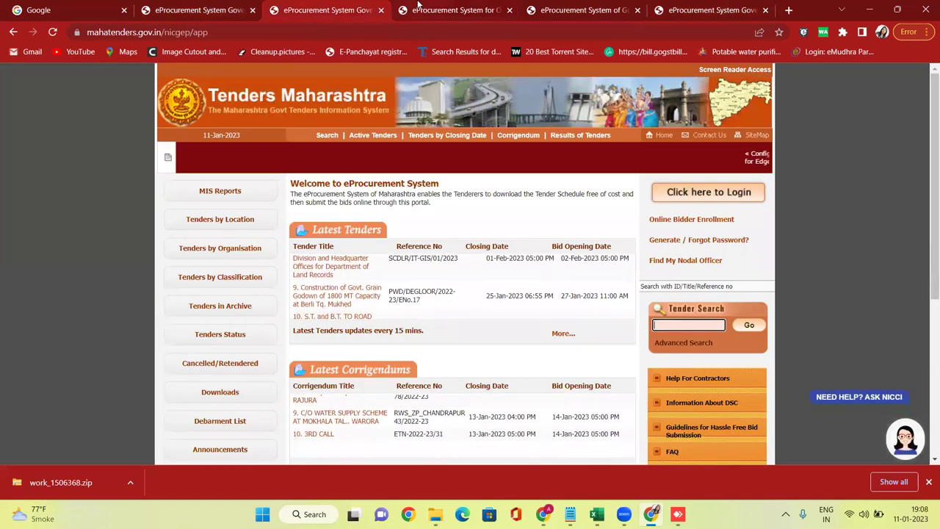
pyautogui.hotkey('ctrl', 'Tab')
pyautogui.hotkey('ctrl', 'Tab')
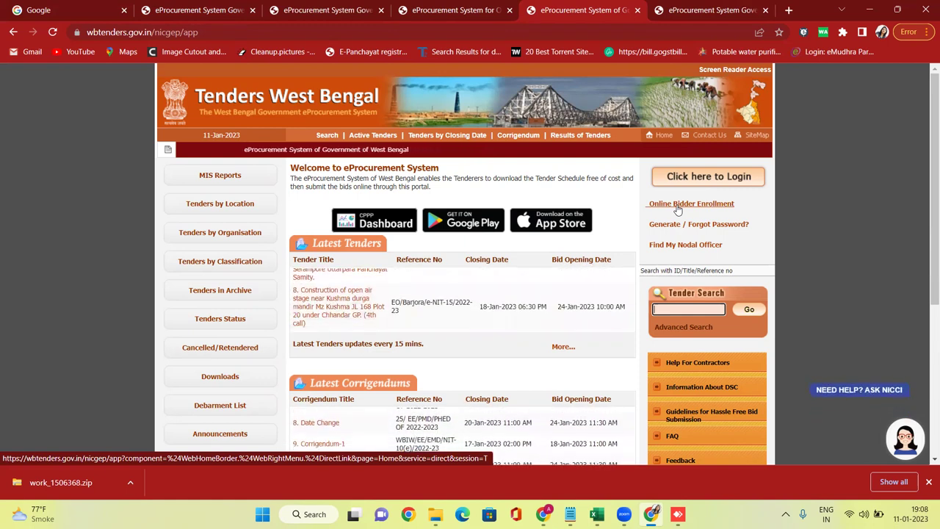
pyautogui.hotkey('ctrl', '2')
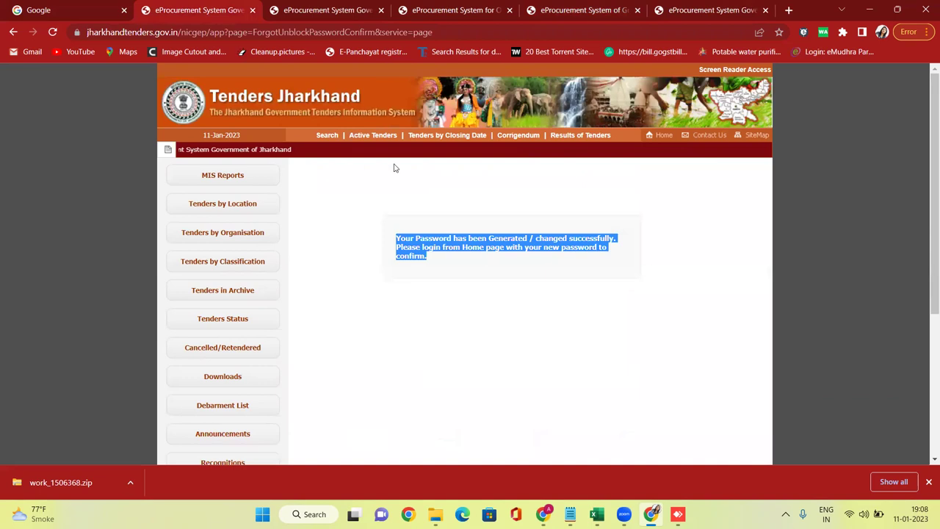
# Leave the password confirmation for the Jharkhand Home page and open 'Click here to Login'.
pyautogui.click(412, 181)
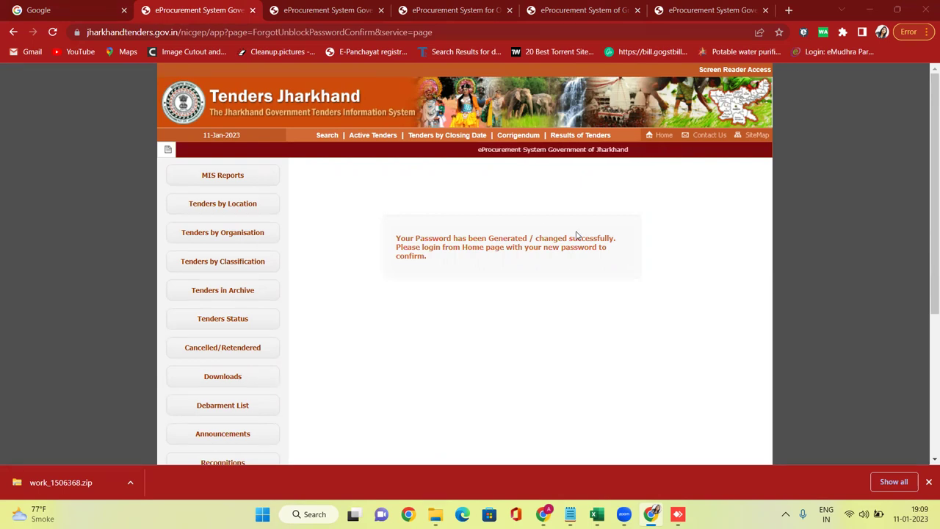
pyautogui.click(669, 142)
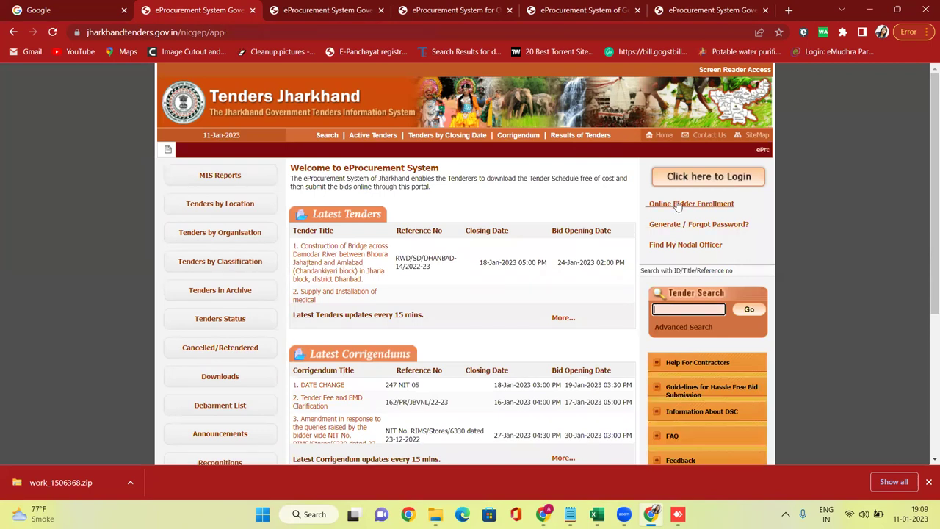
pyautogui.click(677, 205)
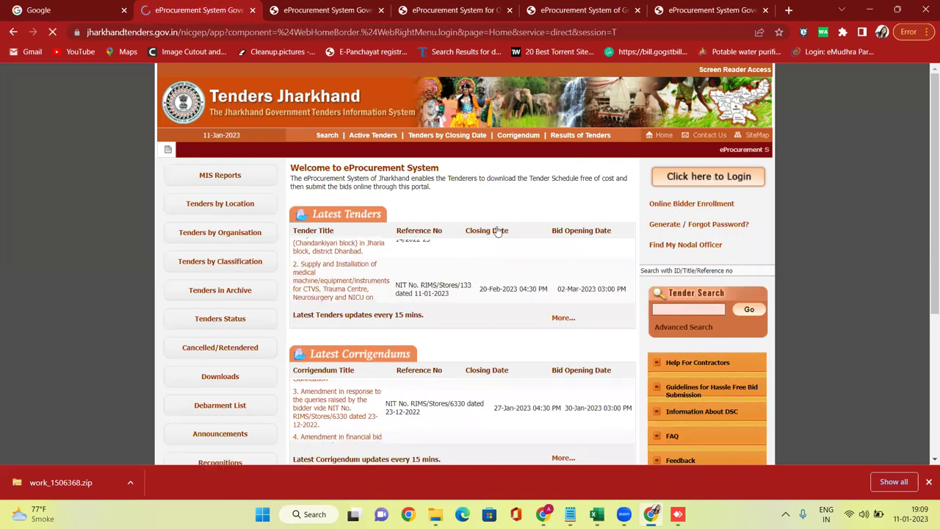
# Log in with the bidder's e-mail as Login ID, the new password and captcha T1U1SE.
pyautogui.click(526, 197)
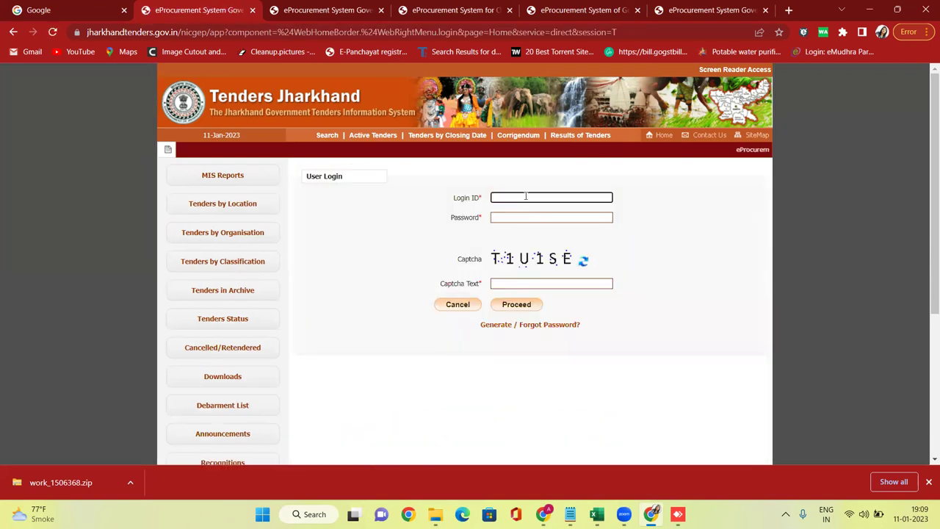
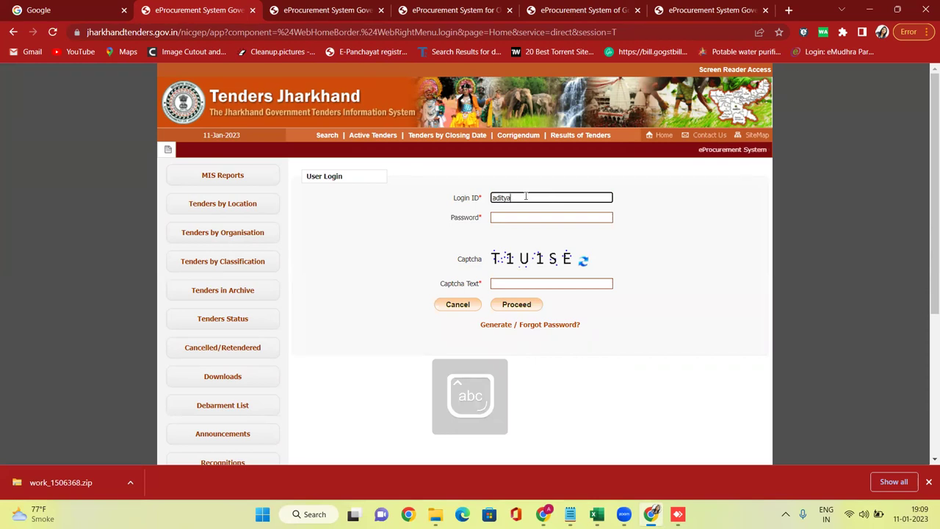
pyautogui.press('Tab')
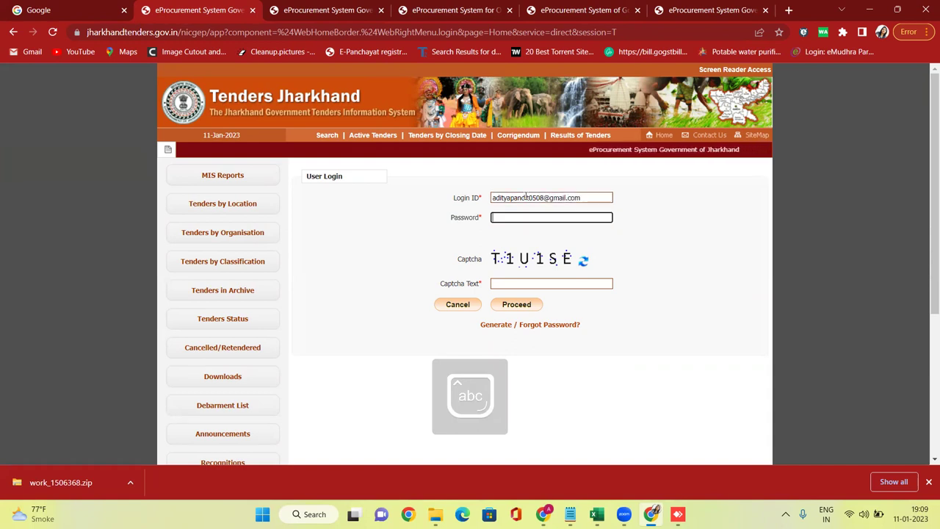
pyautogui.write('*********')
pyautogui.press('Tab')
pyautogui.press('Tab')
pyautogui.write('T1U1')
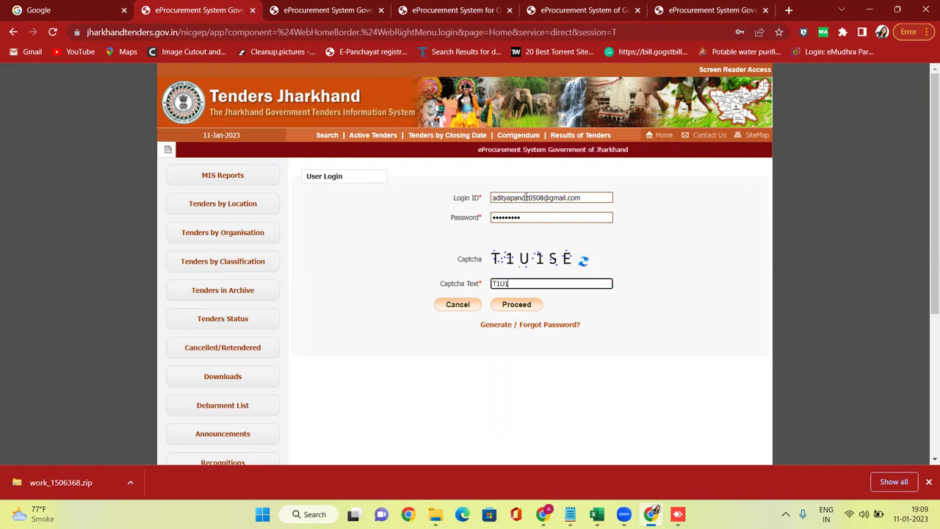
pyautogui.write('SE')
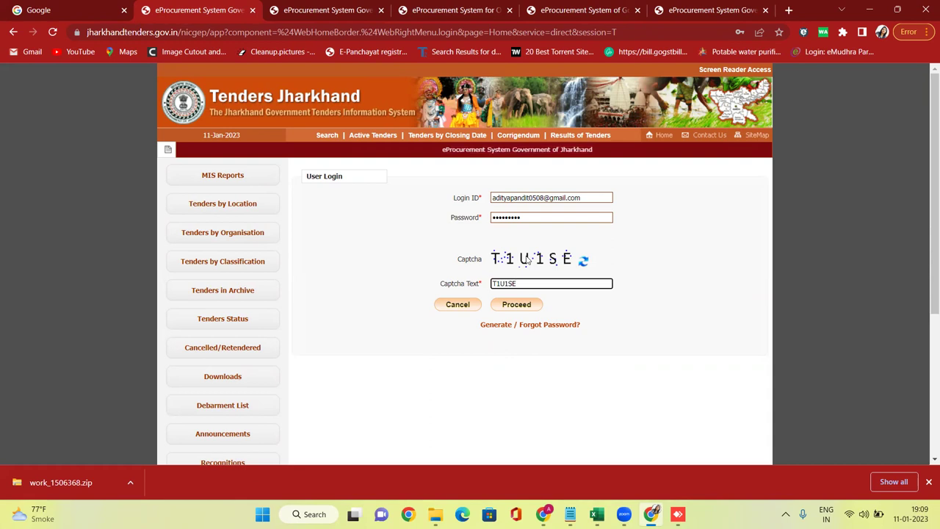
pyautogui.click(518, 305)
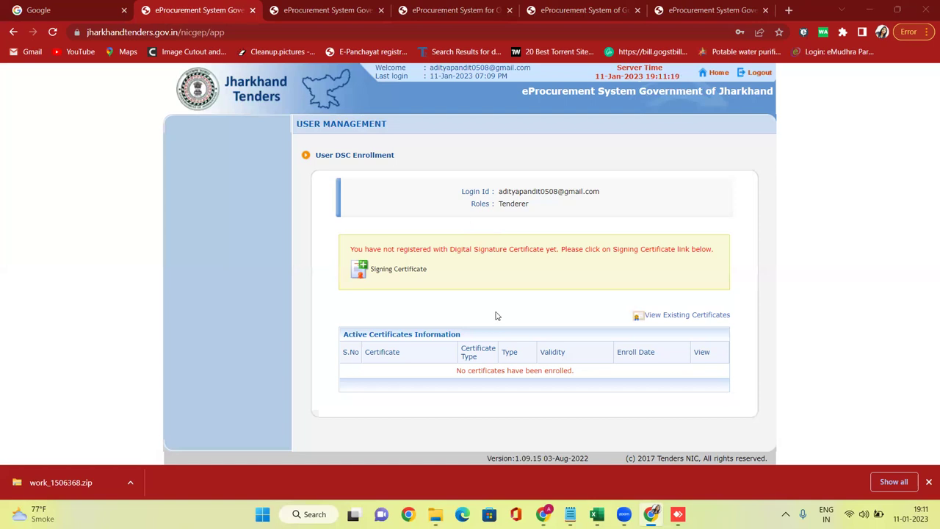
# Scroll the blank CPPP Online Enrollment form from company details down to its captcha.
pyautogui.click(707, 8)
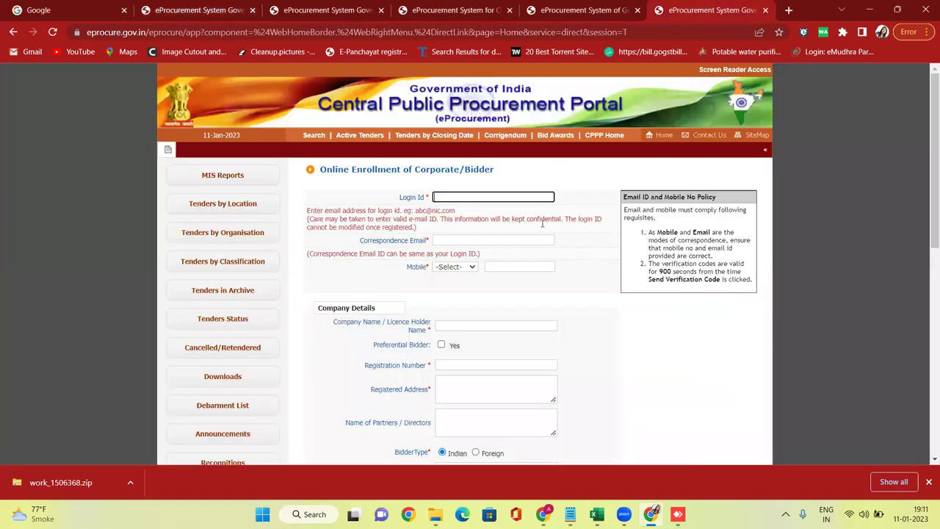
pyautogui.scroll(-2, 499, 227)
pyautogui.scroll(2, 499, 228)
pyautogui.scroll(-3, 499, 227)
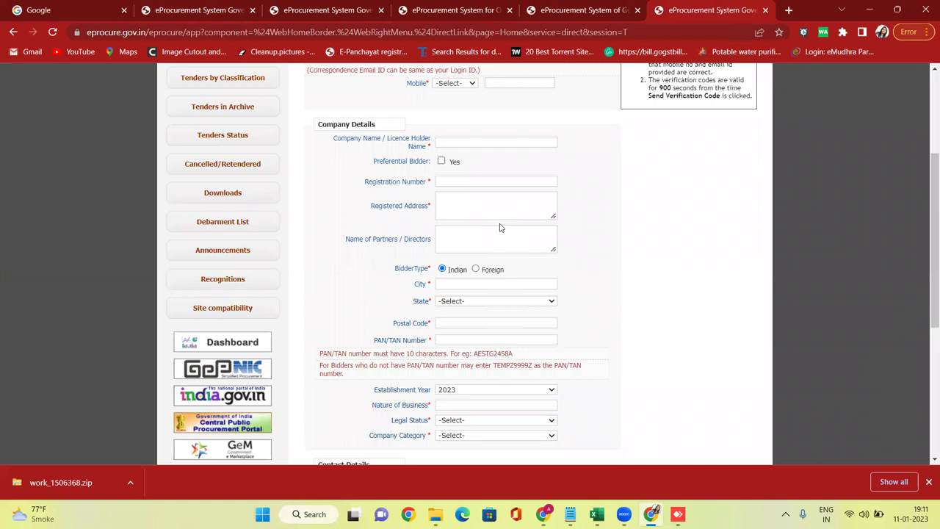
pyautogui.scroll(-1, 500, 228)
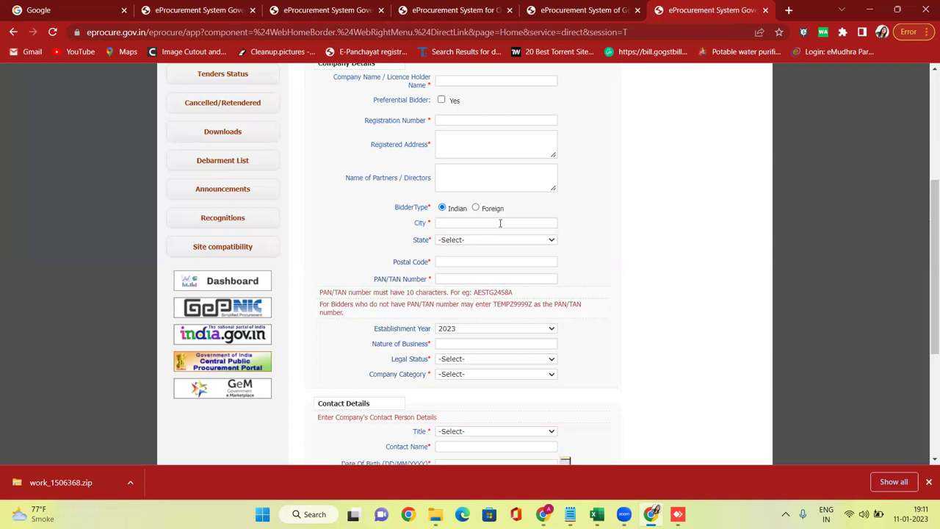
pyautogui.scroll(-1, 500, 223)
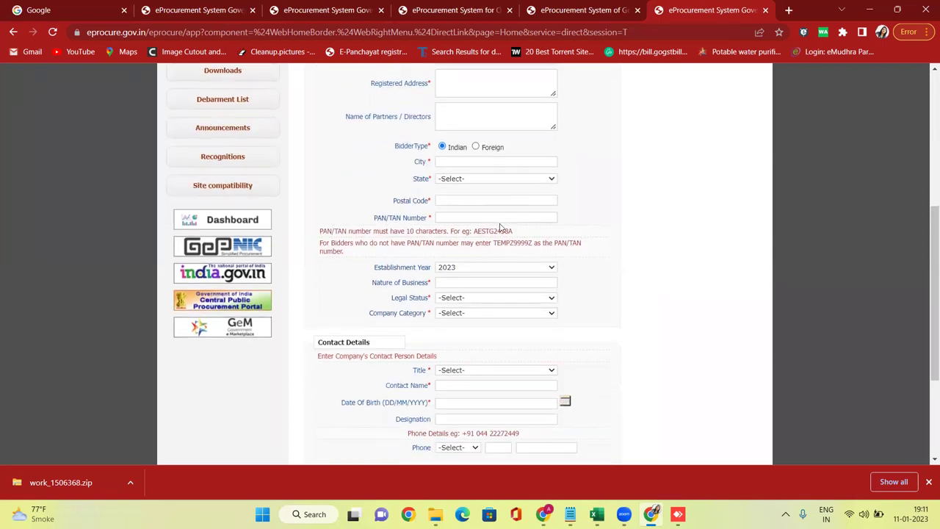
pyautogui.scroll(-1, 500, 228)
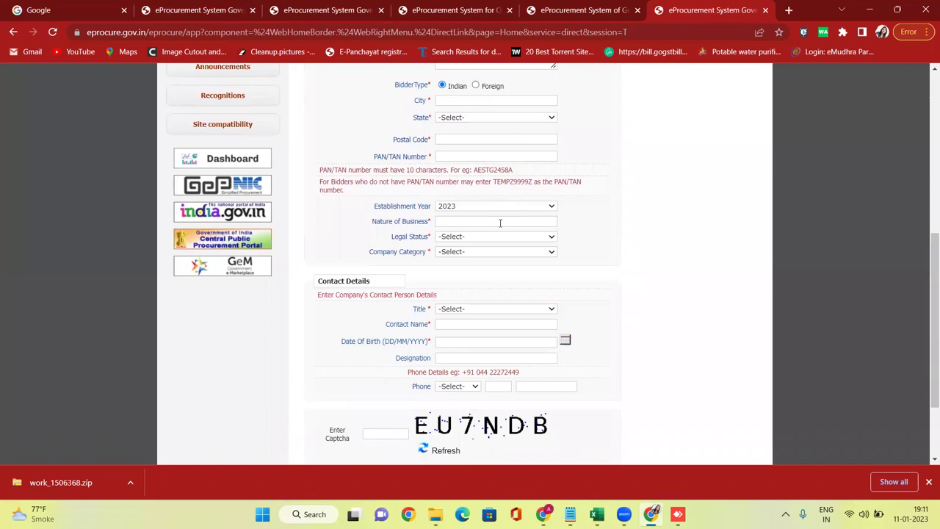